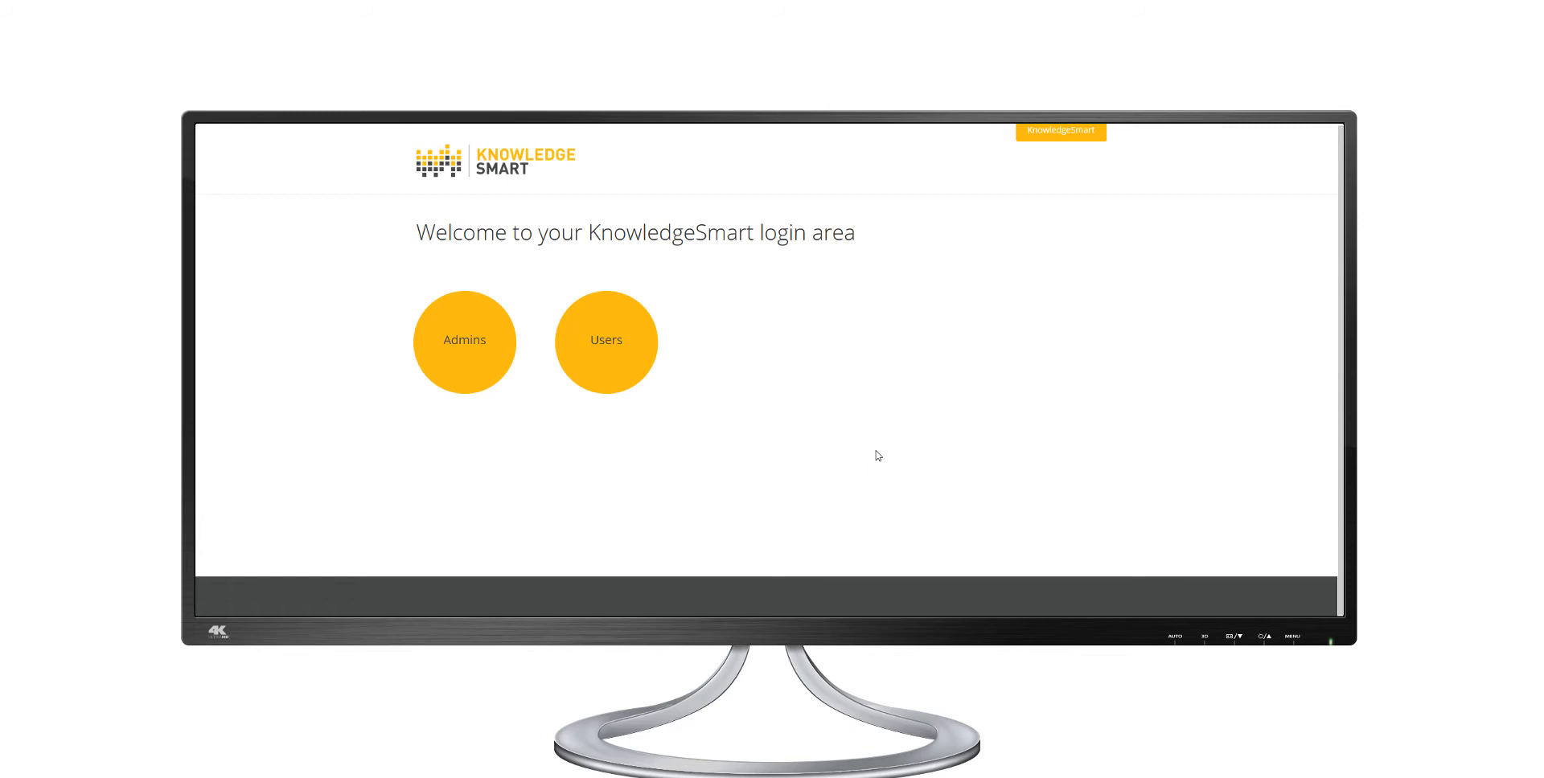
# Open the admin login and sign in with the account's user name and password.
pyautogui.click(451, 352)
pyautogui.click(476, 481)
pyautogui.click(470, 326)
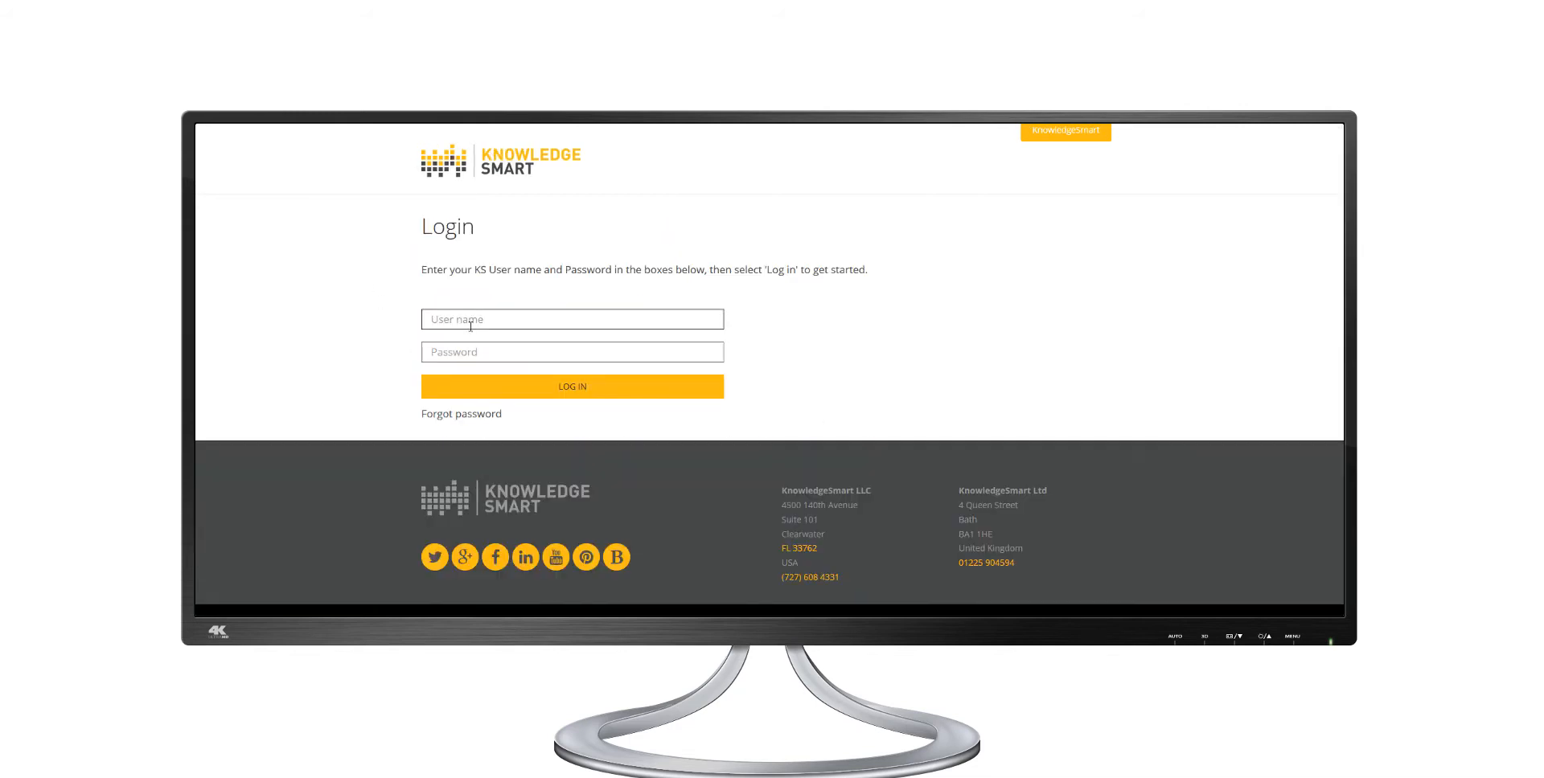
pyautogui.click(467, 342)
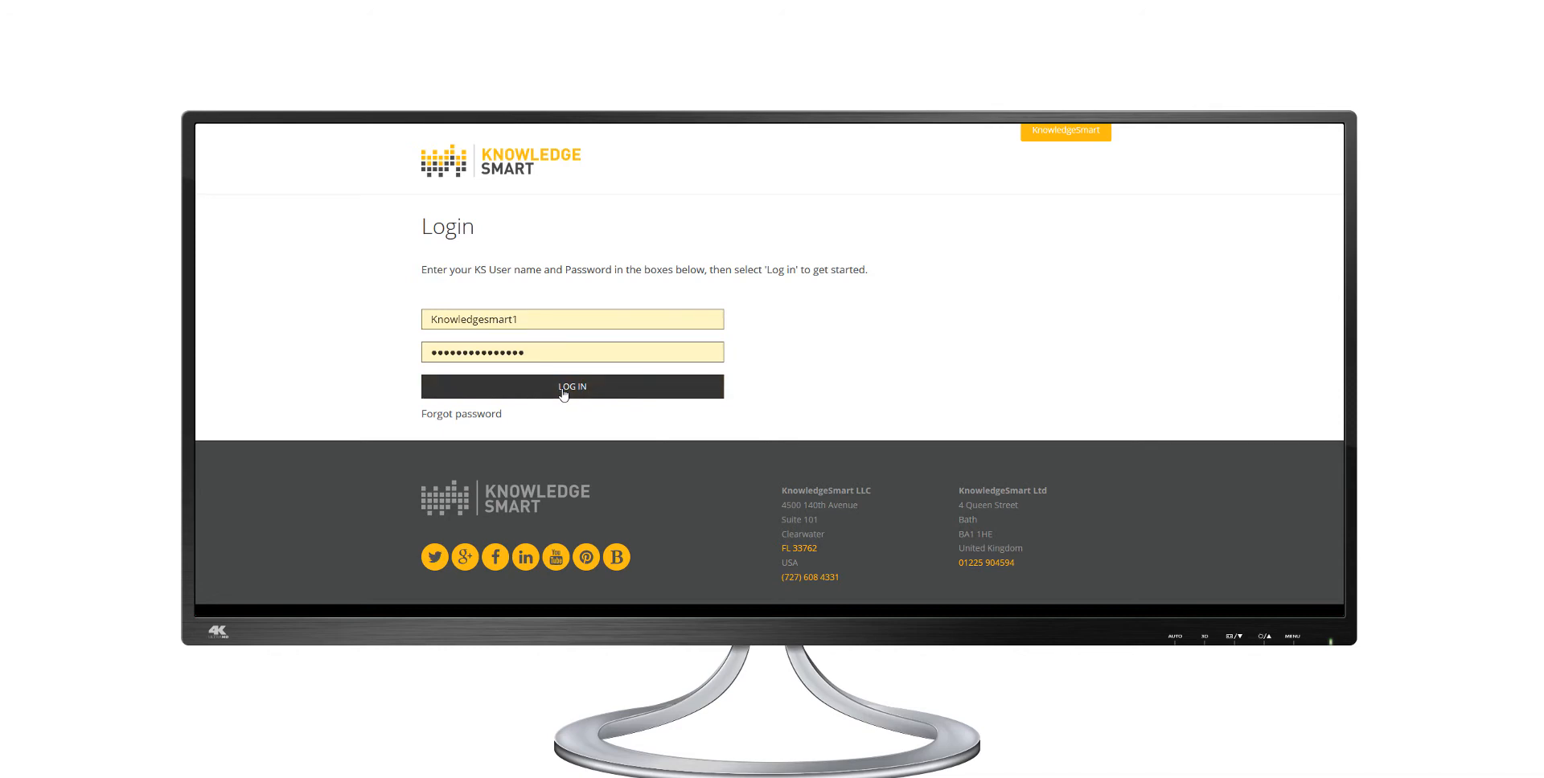
pyautogui.click(563, 393)
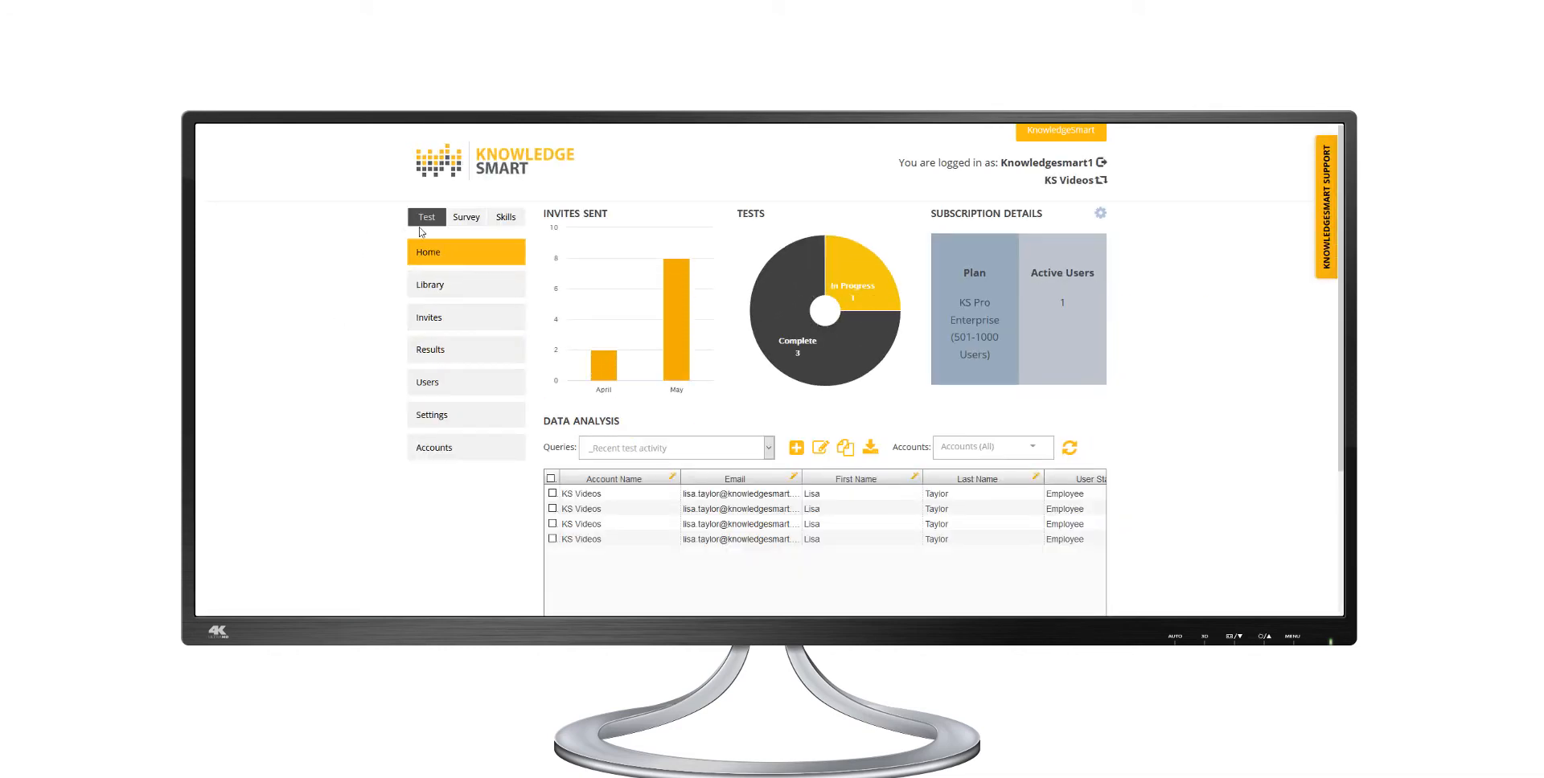
# In the survey library, create a non-mandatory free comment question named Making Work Easier with the text "How can we make working from home easier".
pyautogui.click(468, 222)
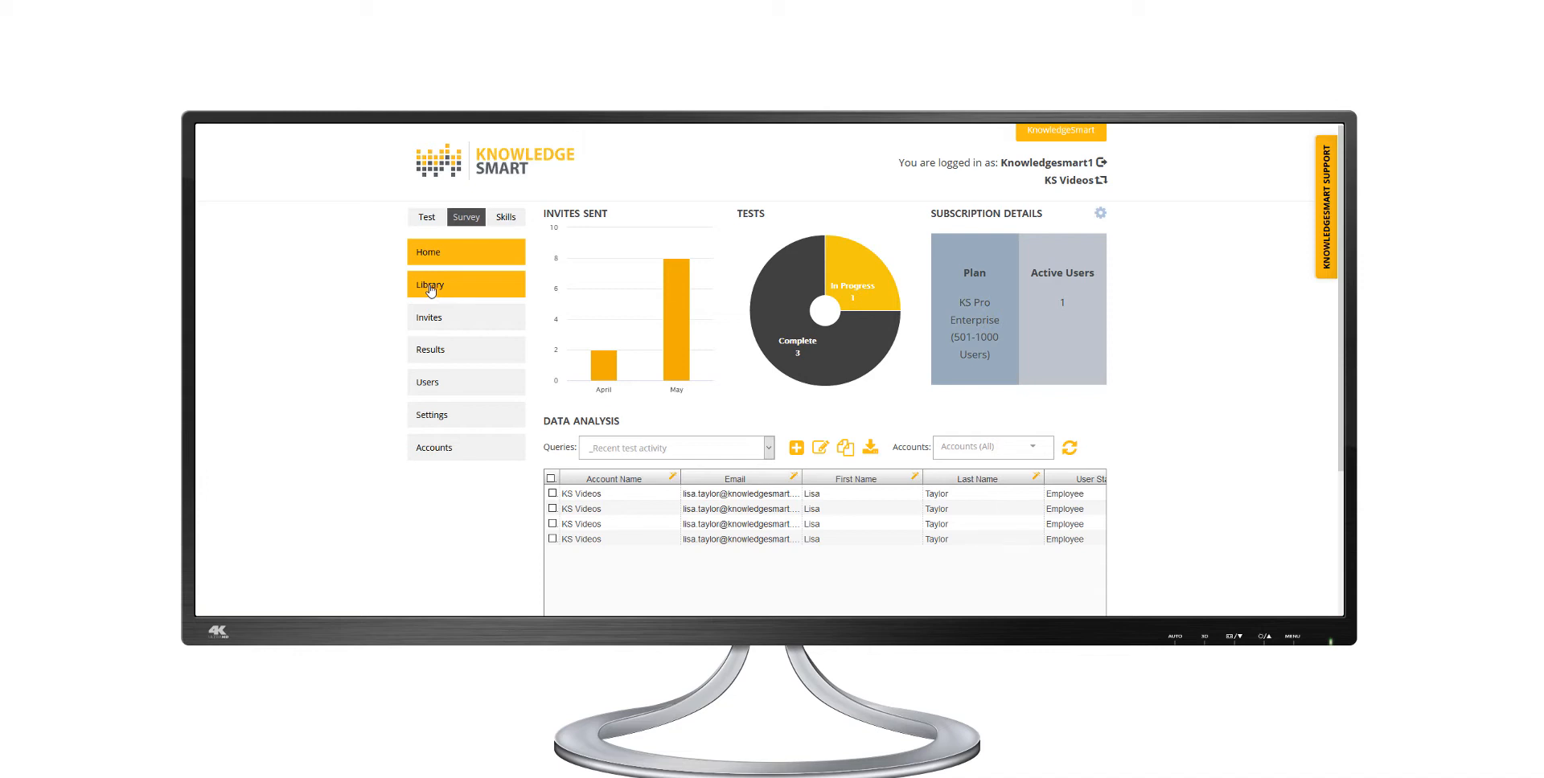
pyautogui.click(430, 288)
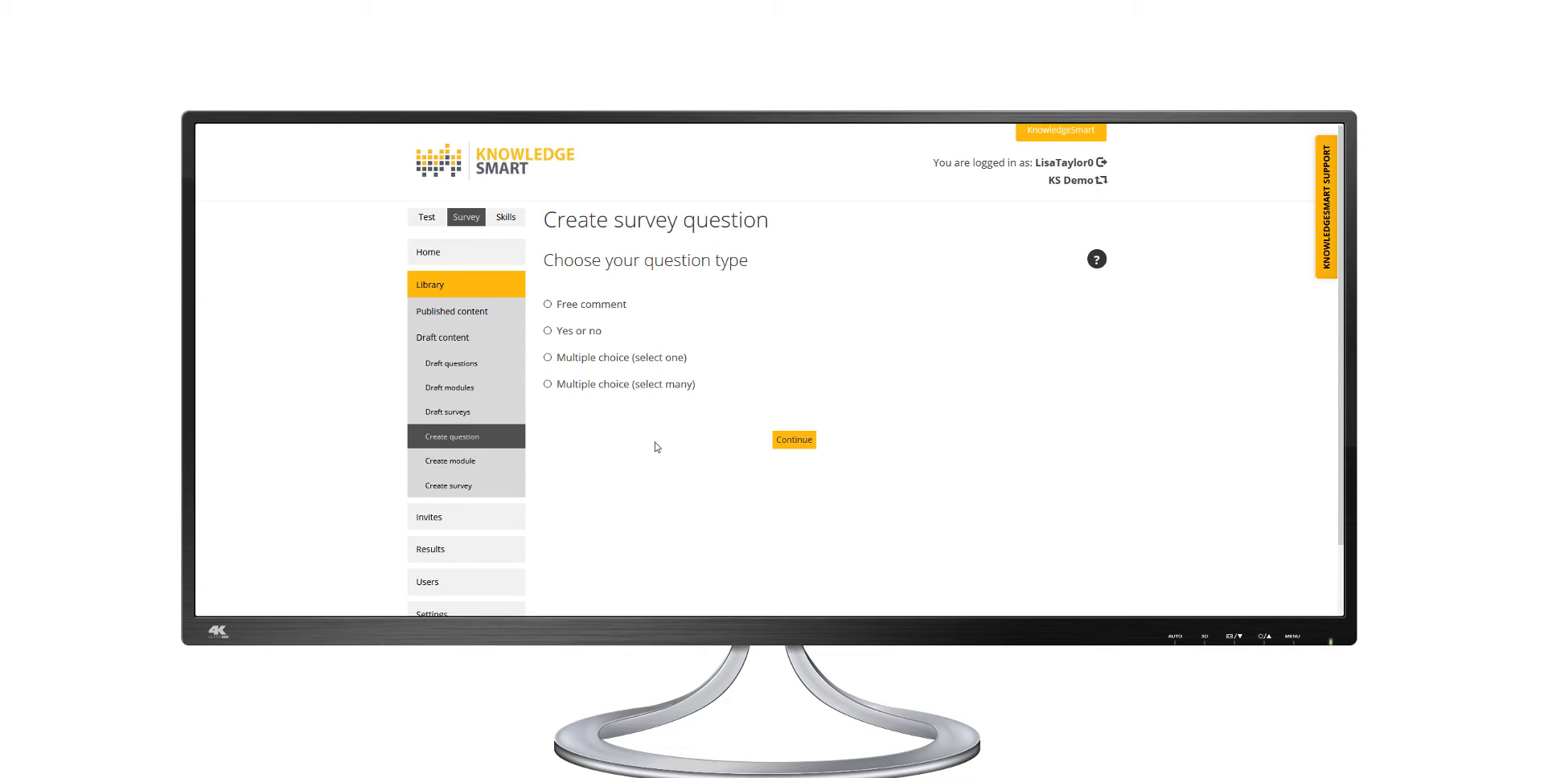
pyautogui.click(548, 305)
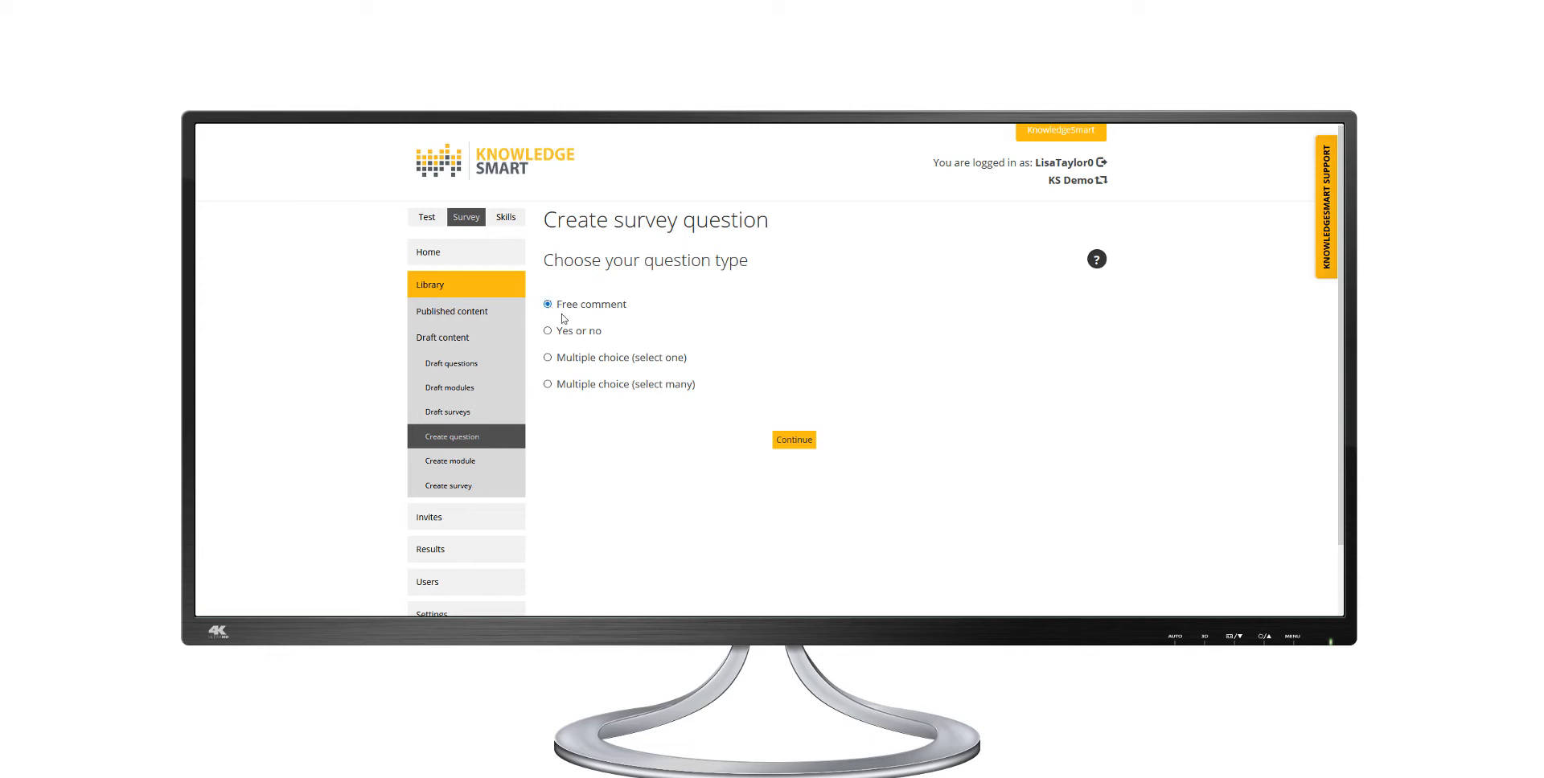
pyautogui.click(793, 443)
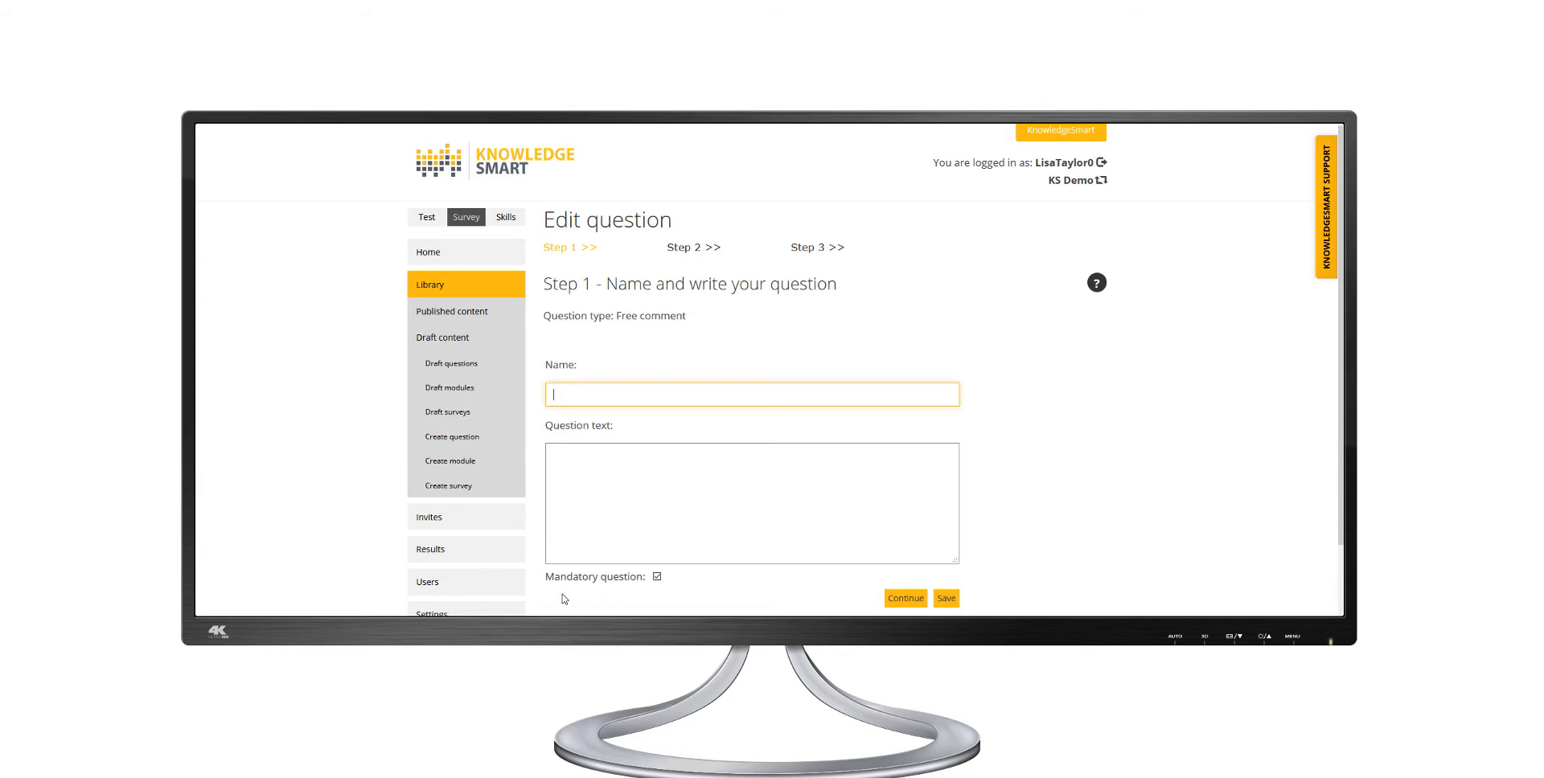
pyautogui.click(657, 580)
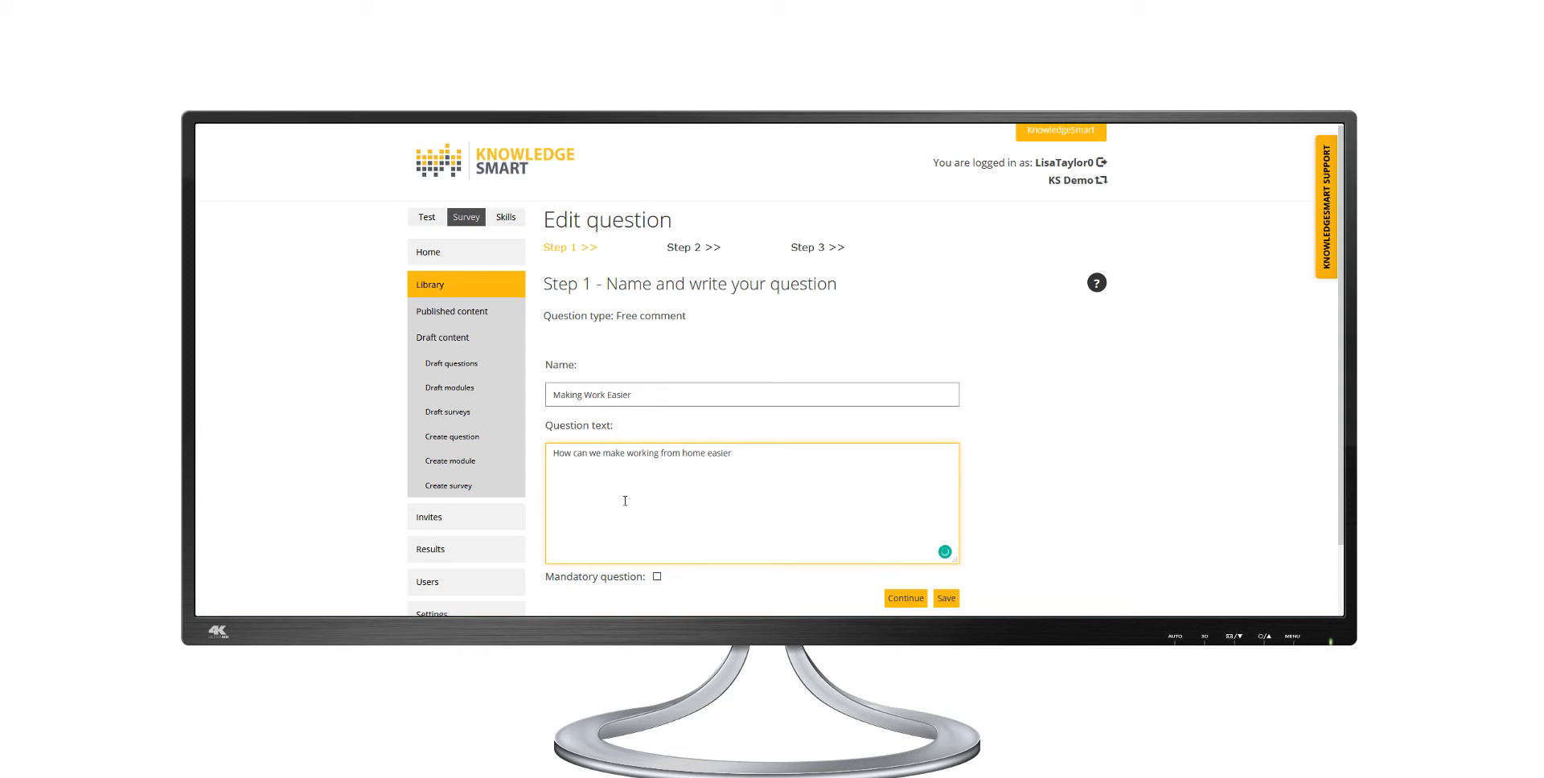
pyautogui.click(905, 602)
pyautogui.click(905, 600)
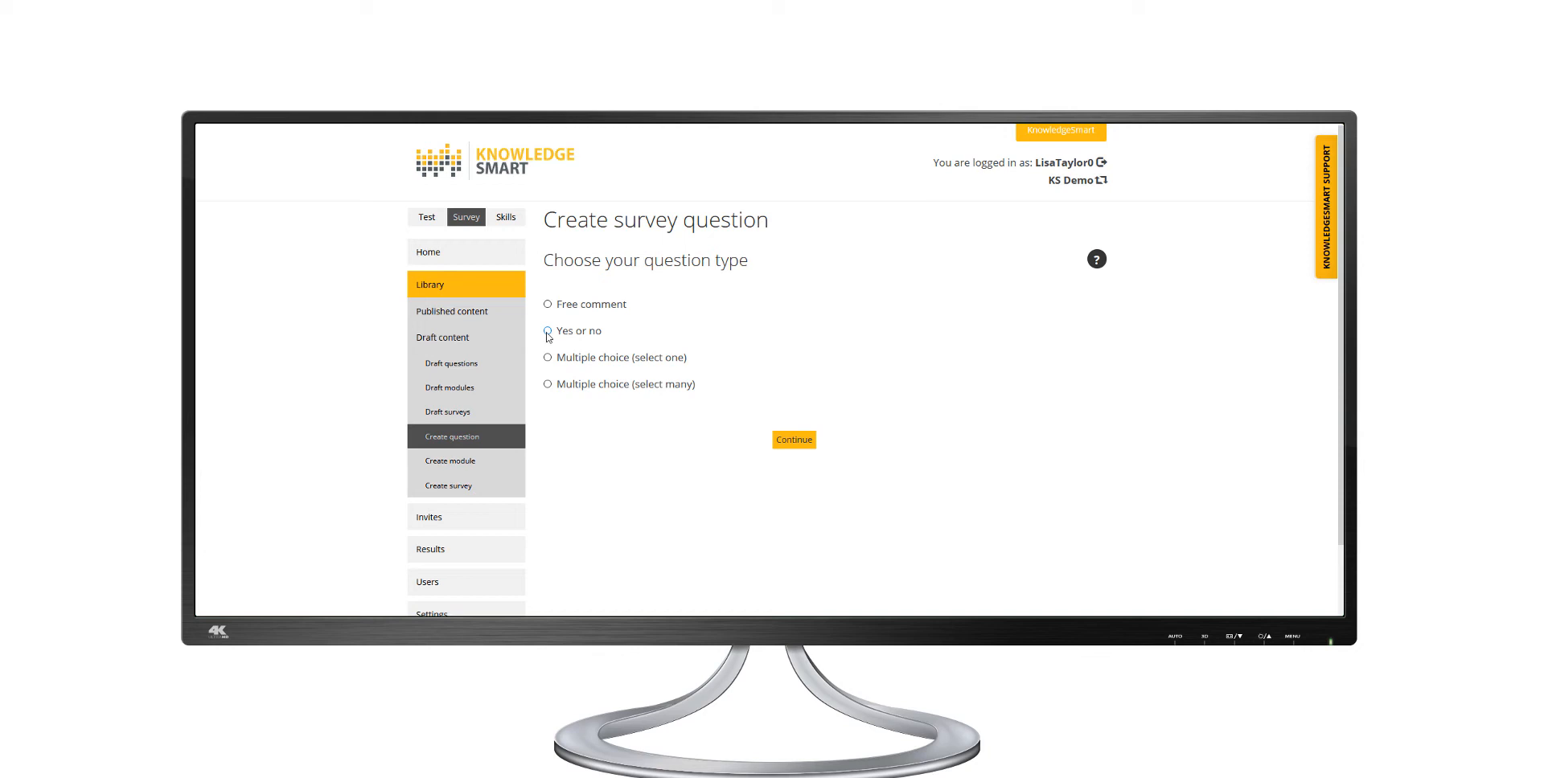
# Start a new Yes or no survey question and name it Work Enjoyment.
pyautogui.click(547, 332)
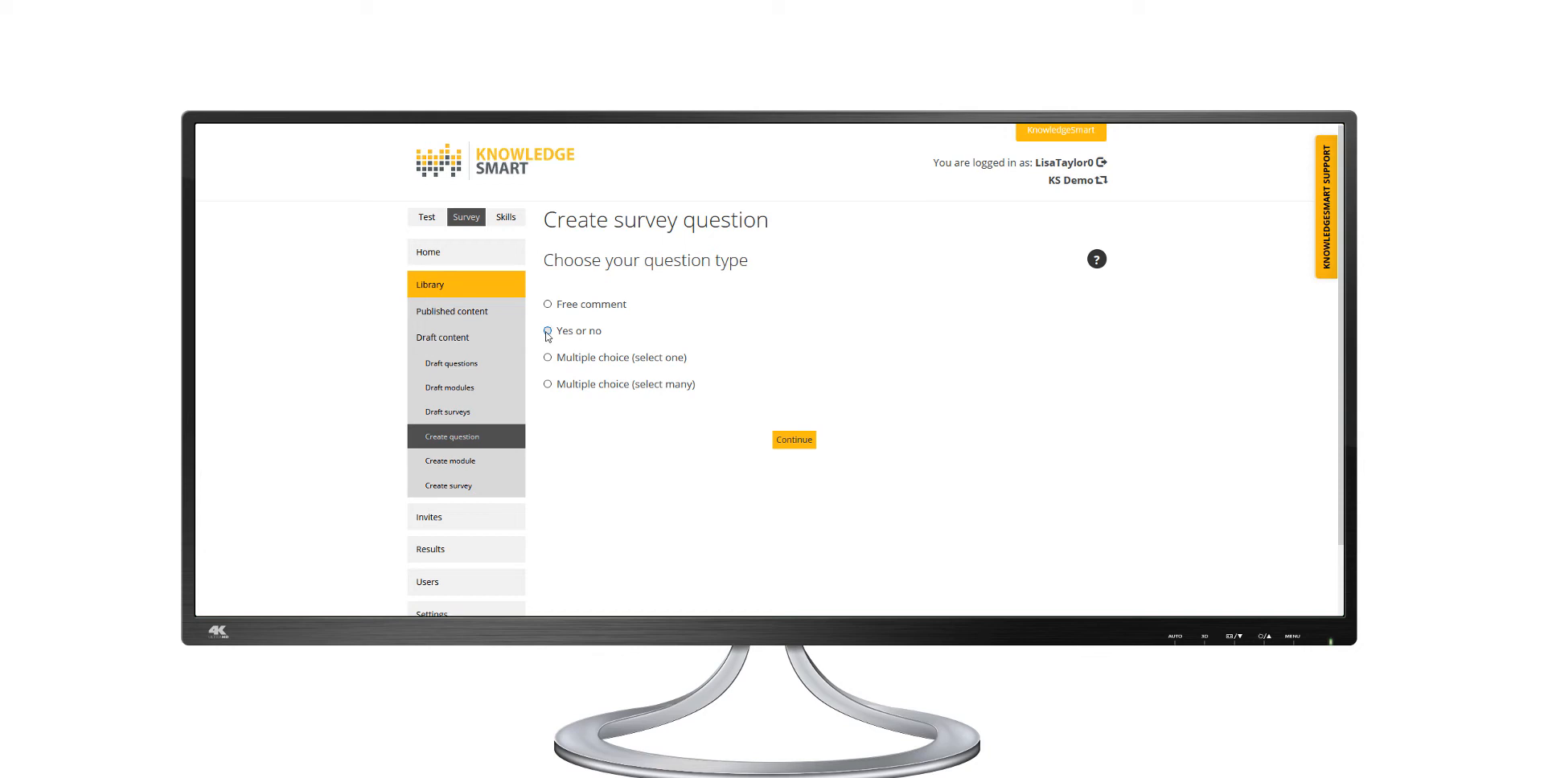
pyautogui.click(794, 440)
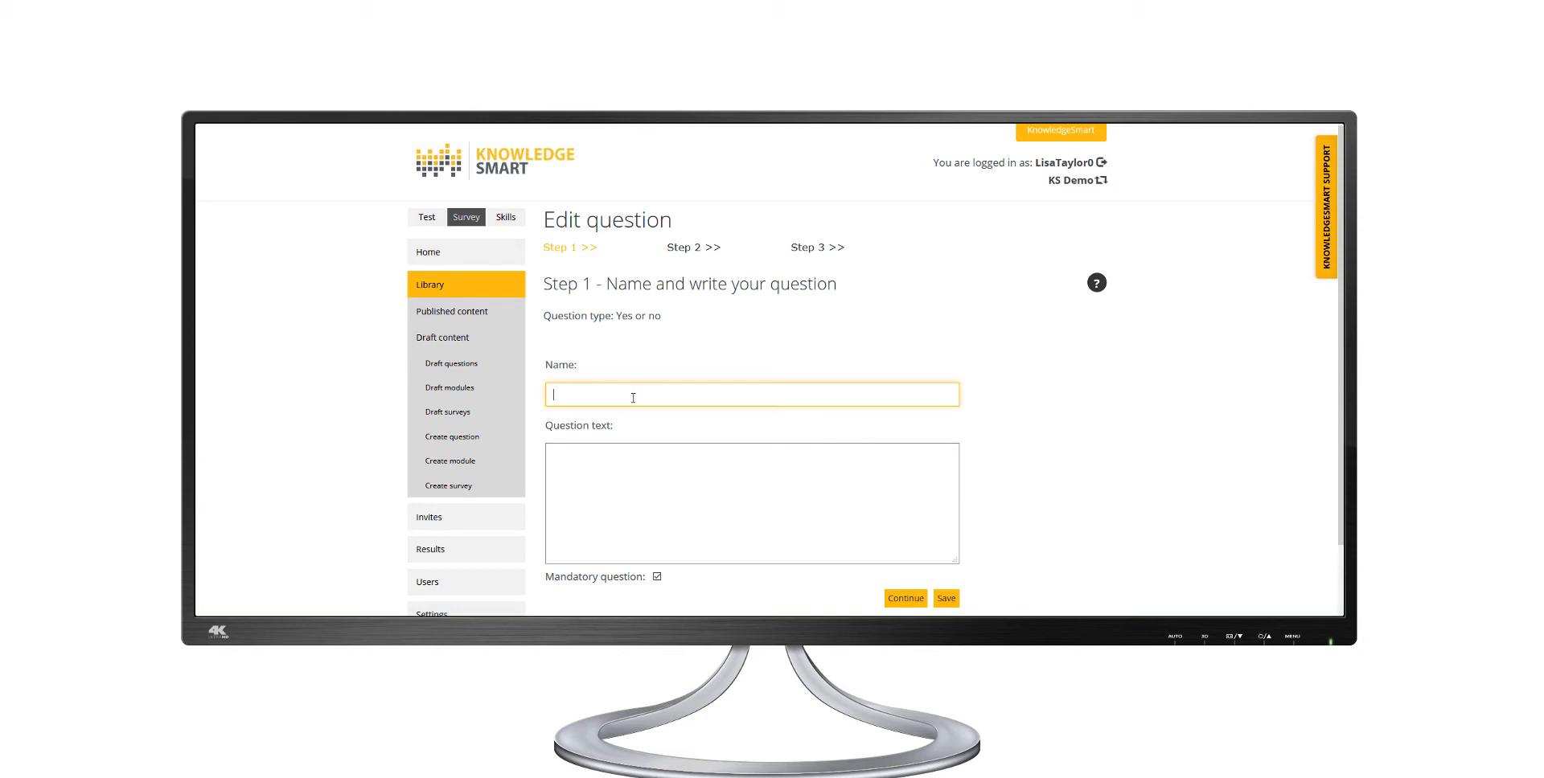
pyautogui.write('Do y')
pyautogui.press('BackSpace')
pyautogui.press('BackSpace')
pyautogui.press('BackSpace')
pyautogui.press('BackSpace')
pyautogui.write('Work ')
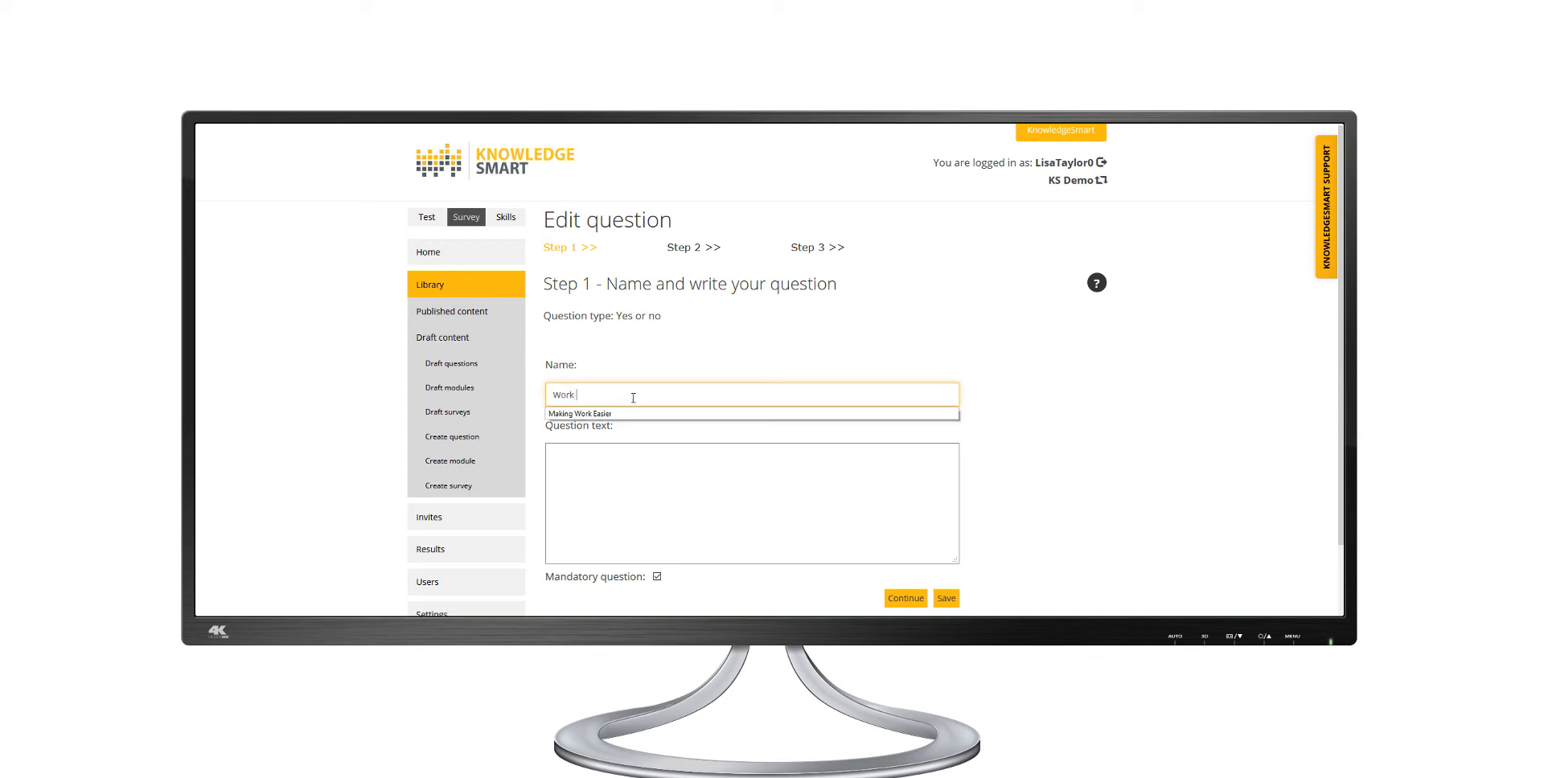
pyautogui.write('Enjoyment')
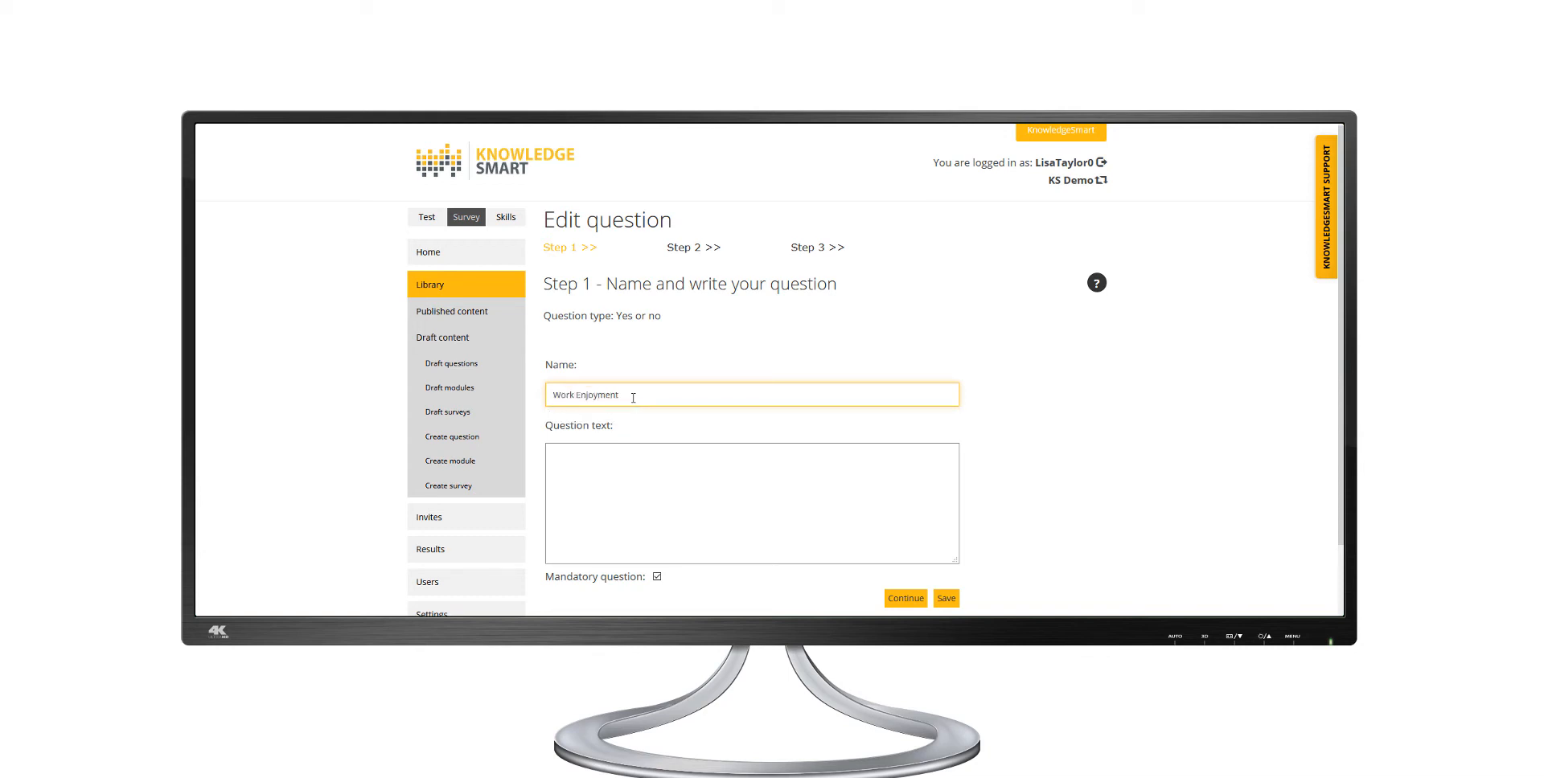
# Set the question text to "Do you enjoy working from home?" and save the question without additional settings.
pyautogui.press('Tab')
pyautogui.write('D')
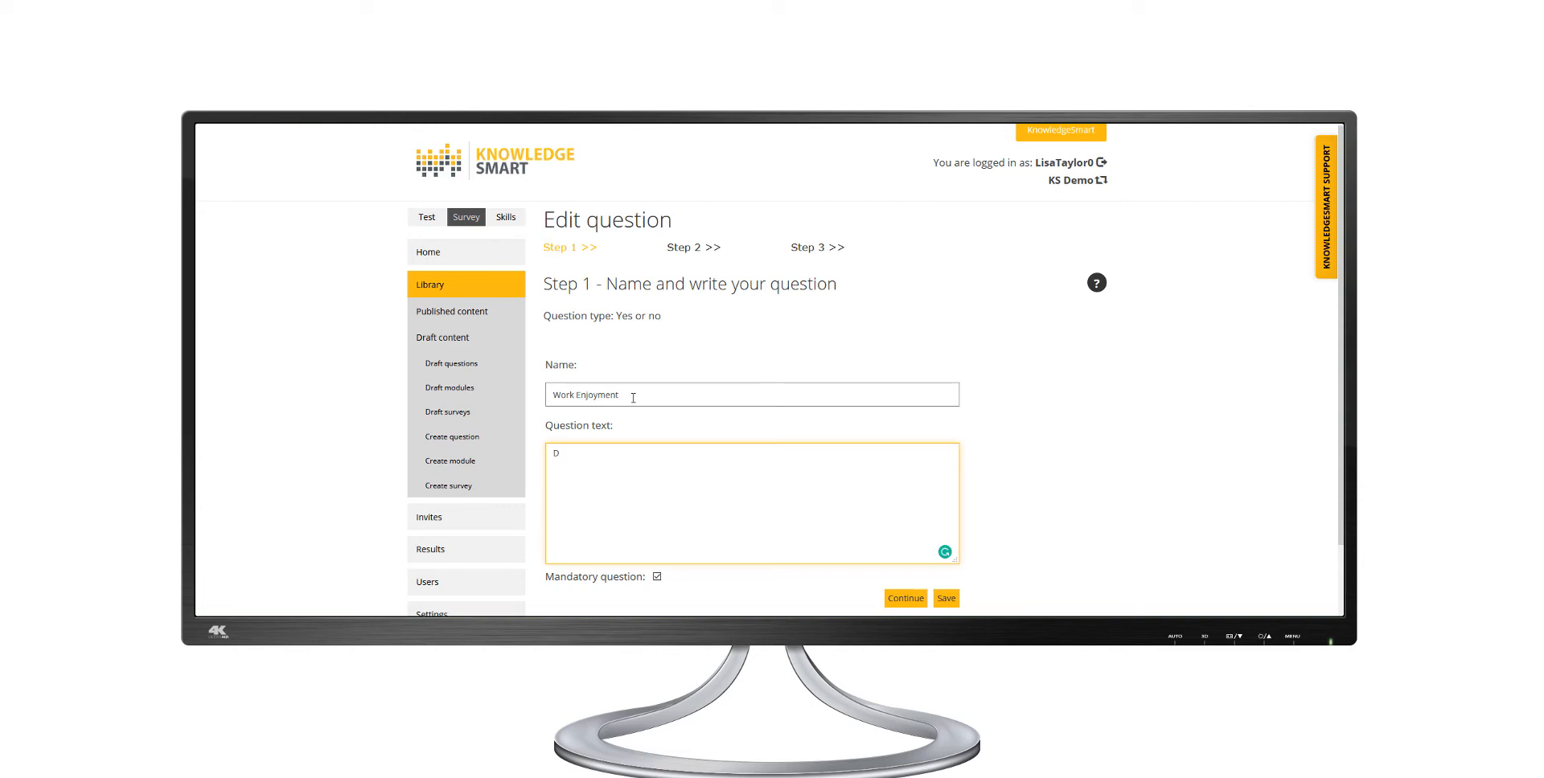
pyautogui.write('o you enjoy woek')
pyautogui.press('BackSpace')
pyautogui.press('BackSpace')
pyautogui.write('rking from gl')
pyautogui.press('BackSpace')
pyautogui.press('BackSpace')
pyautogui.write('home')
pyautogui.click(908, 604)
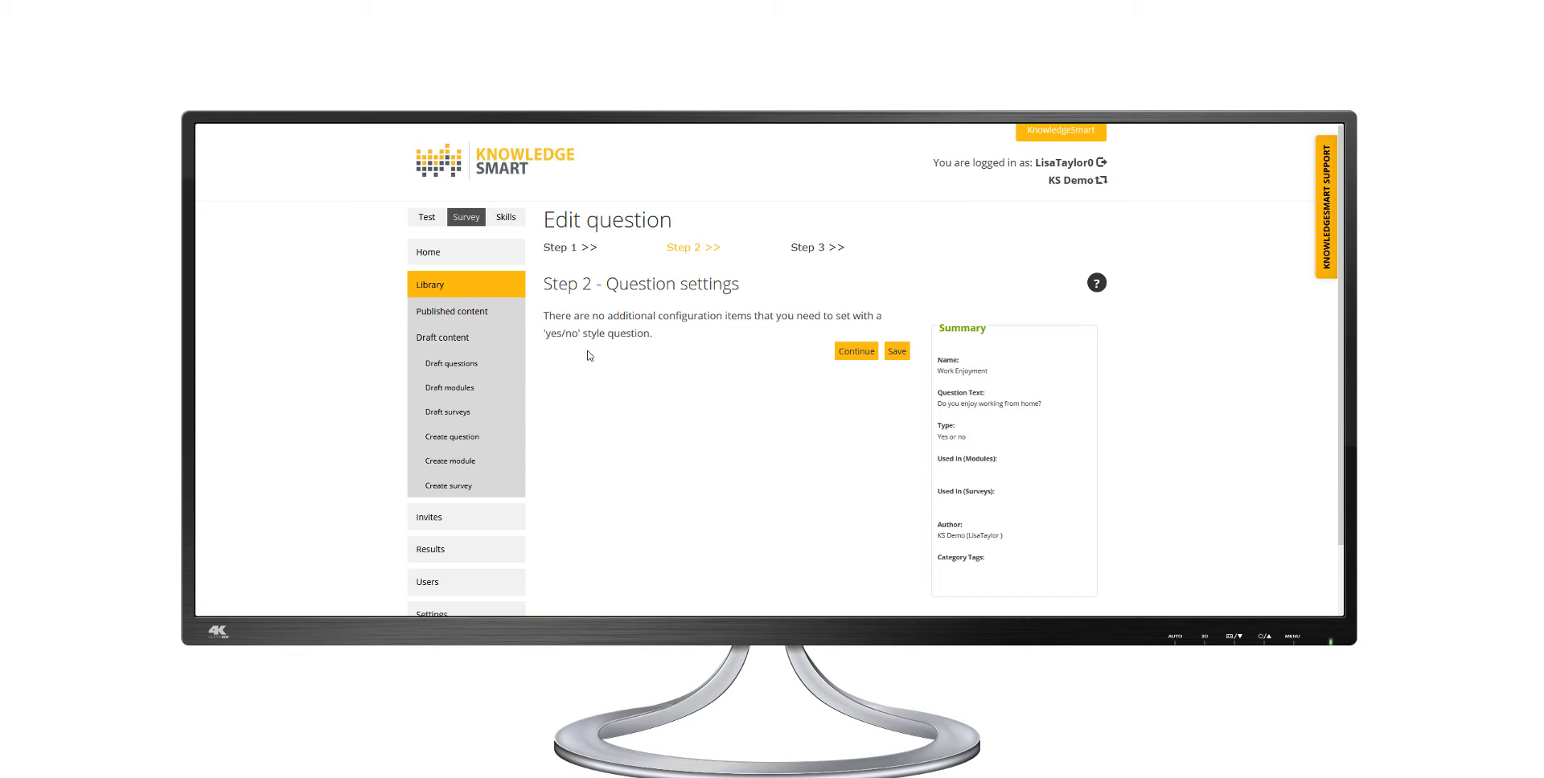
pyautogui.click(896, 352)
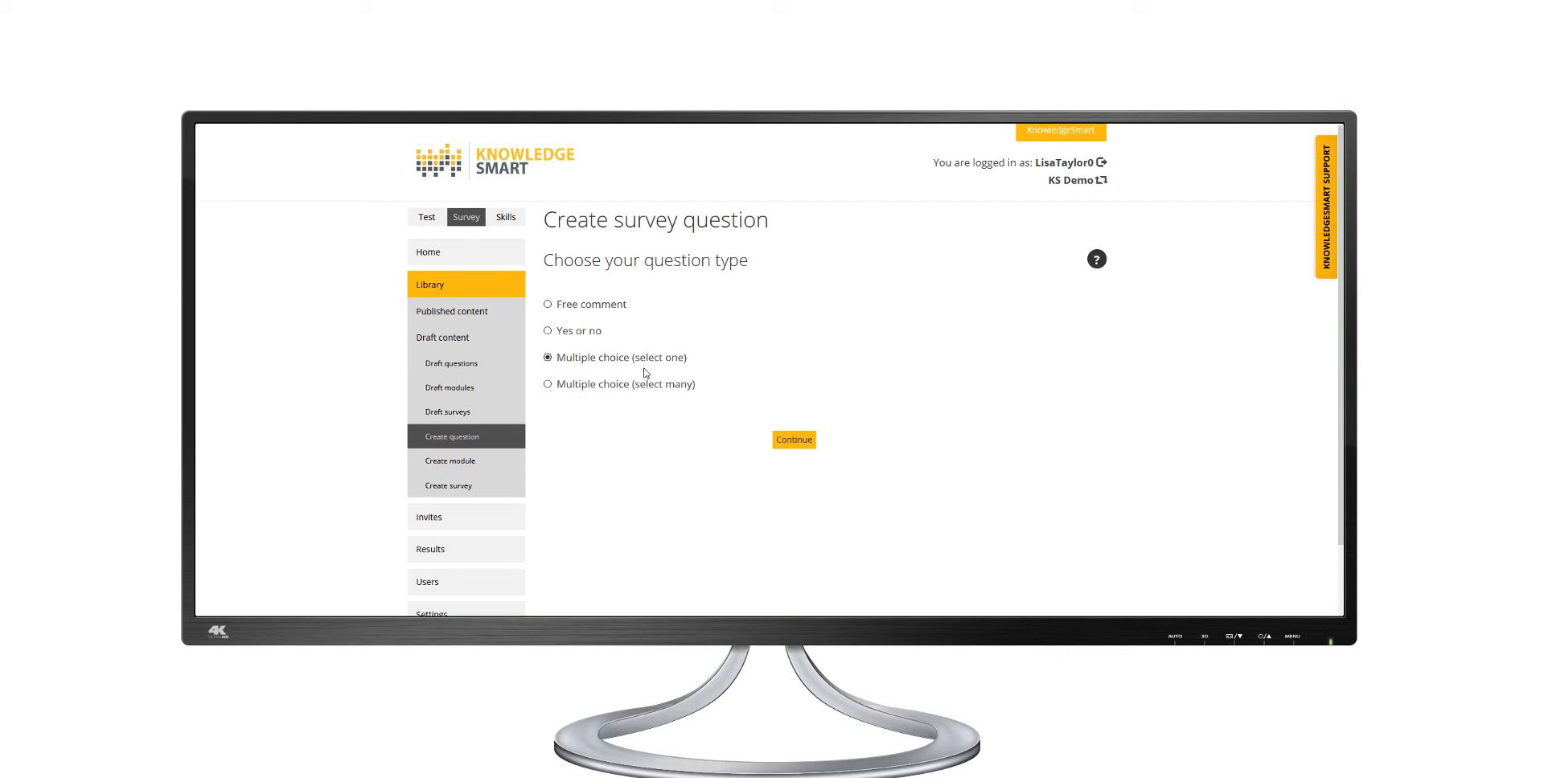
# Create a Multiple choice (select one) question named Internet Browser, asking "Which internet browser do you use most frequently?", with options Opera, Edge, Firefox, Chrome and Safari.
pyautogui.click(794, 441)
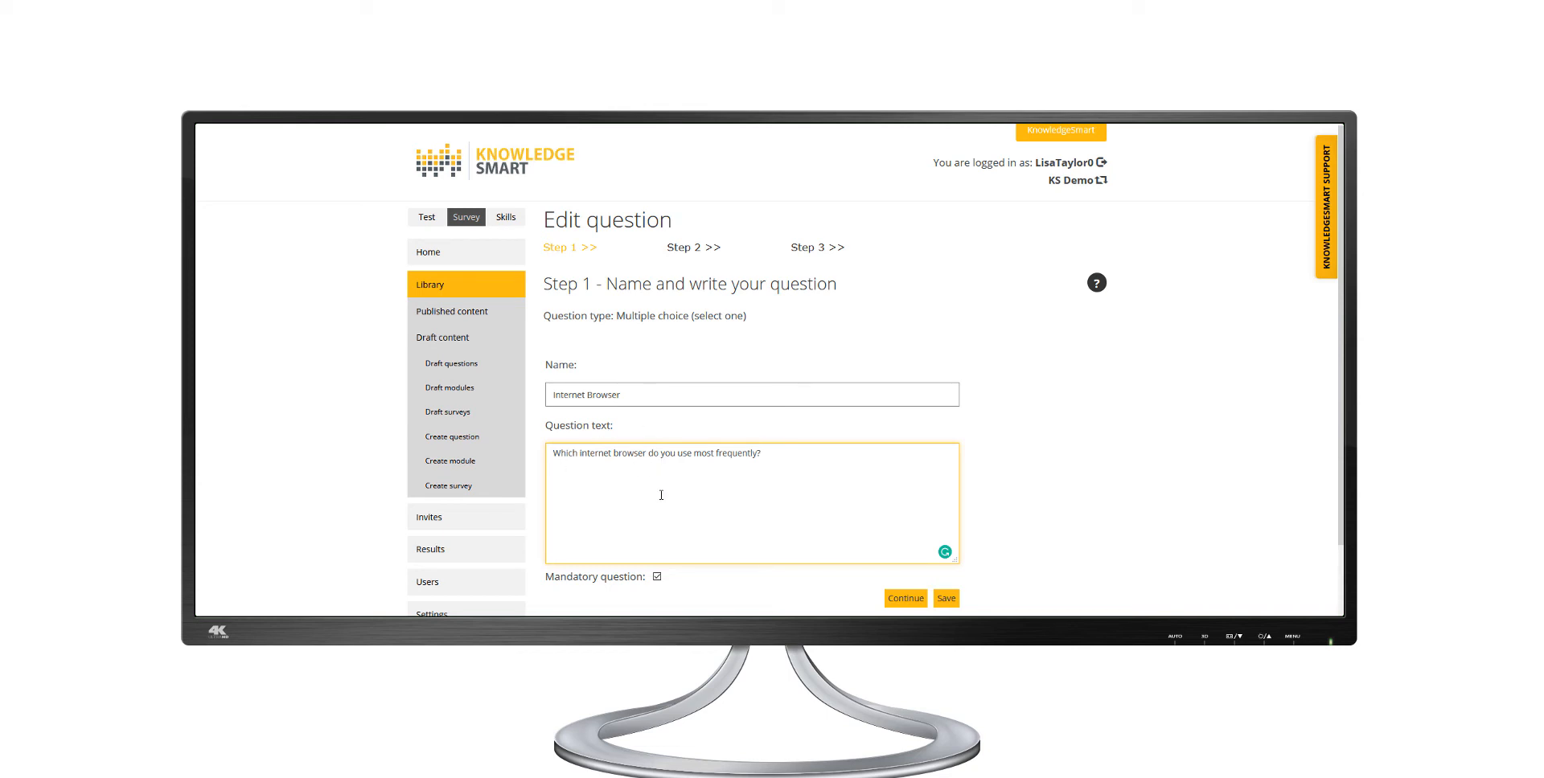
pyautogui.click(905, 602)
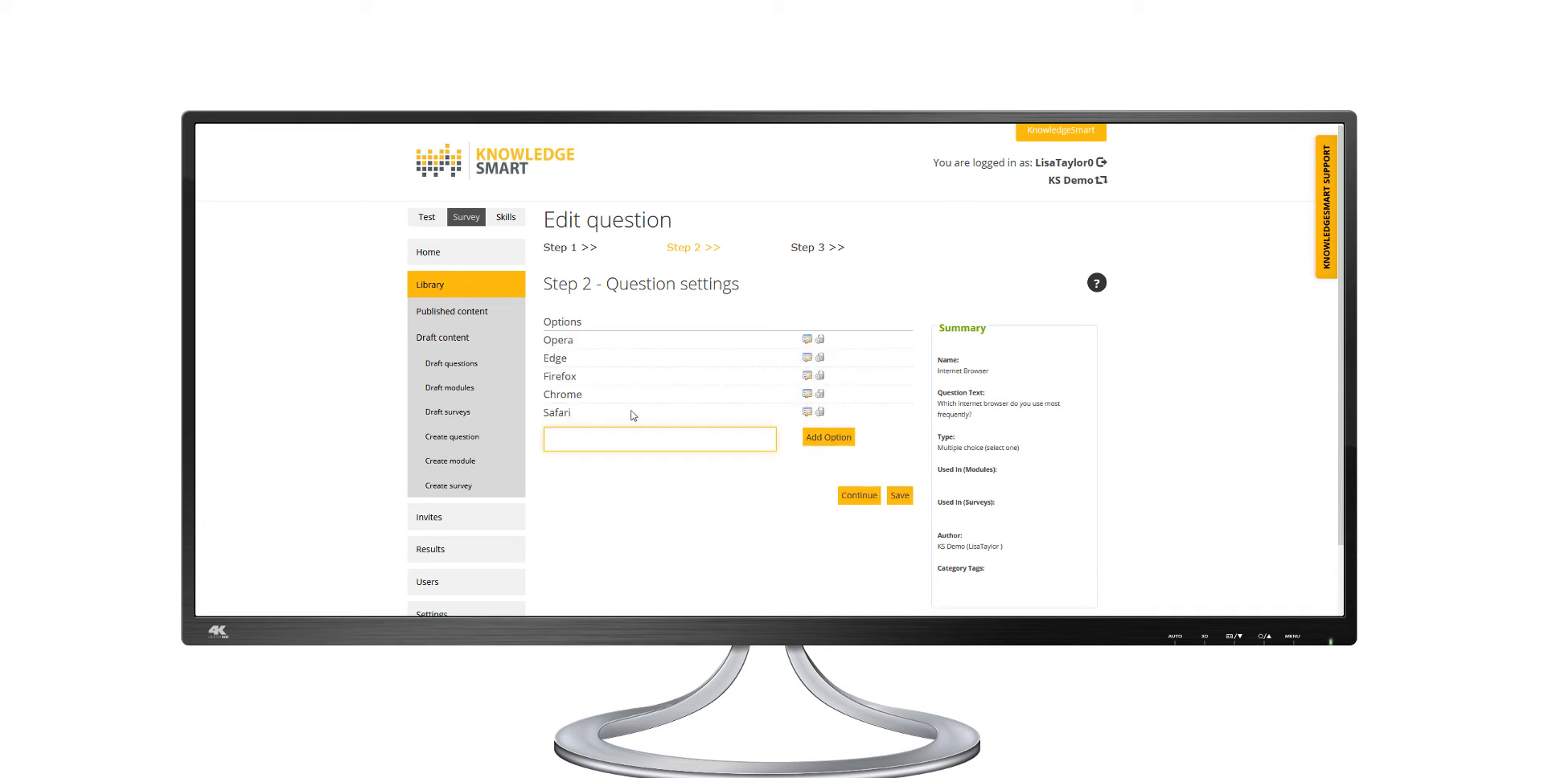
pyautogui.click(807, 343)
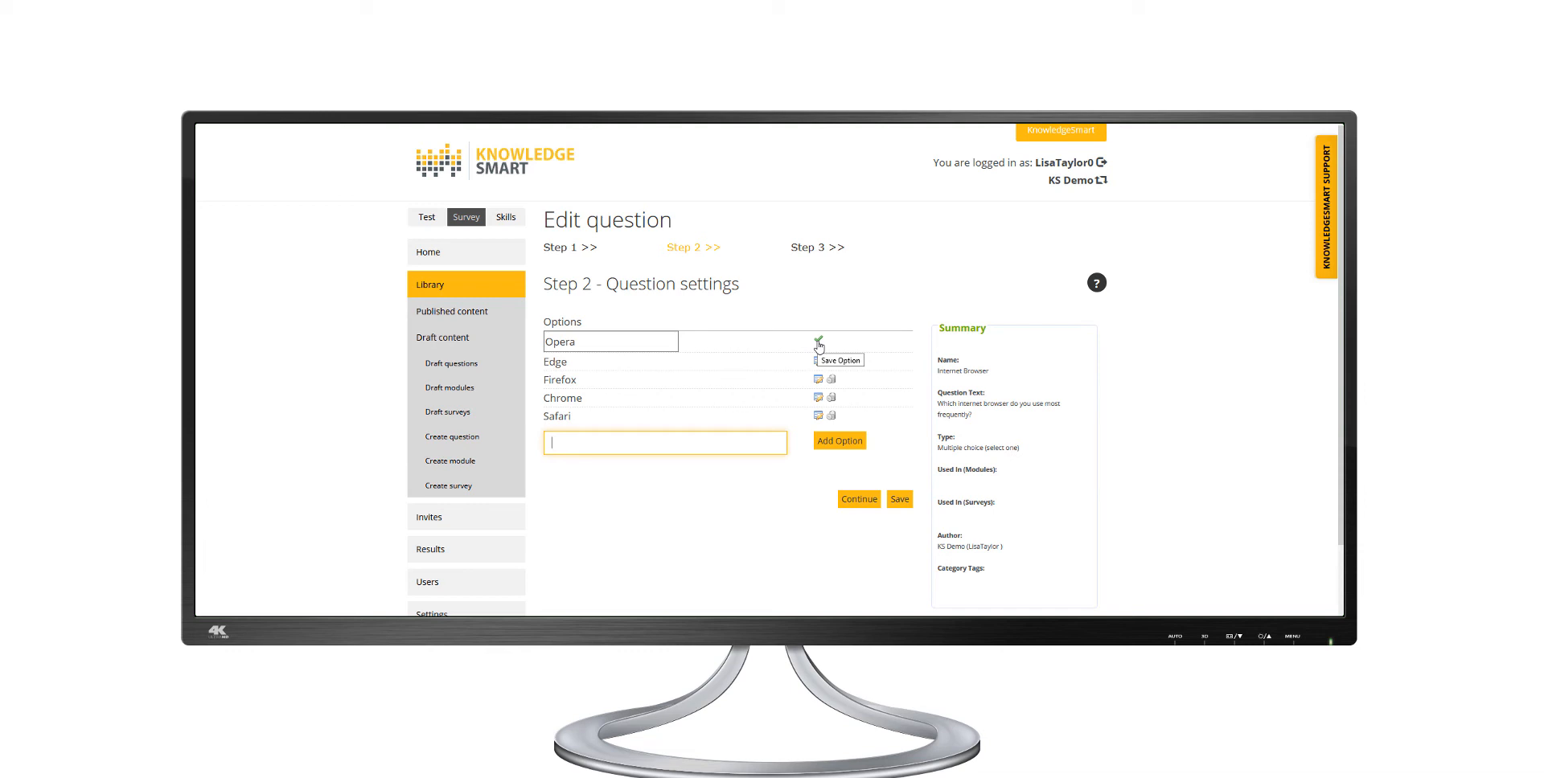
pyautogui.click(818, 343)
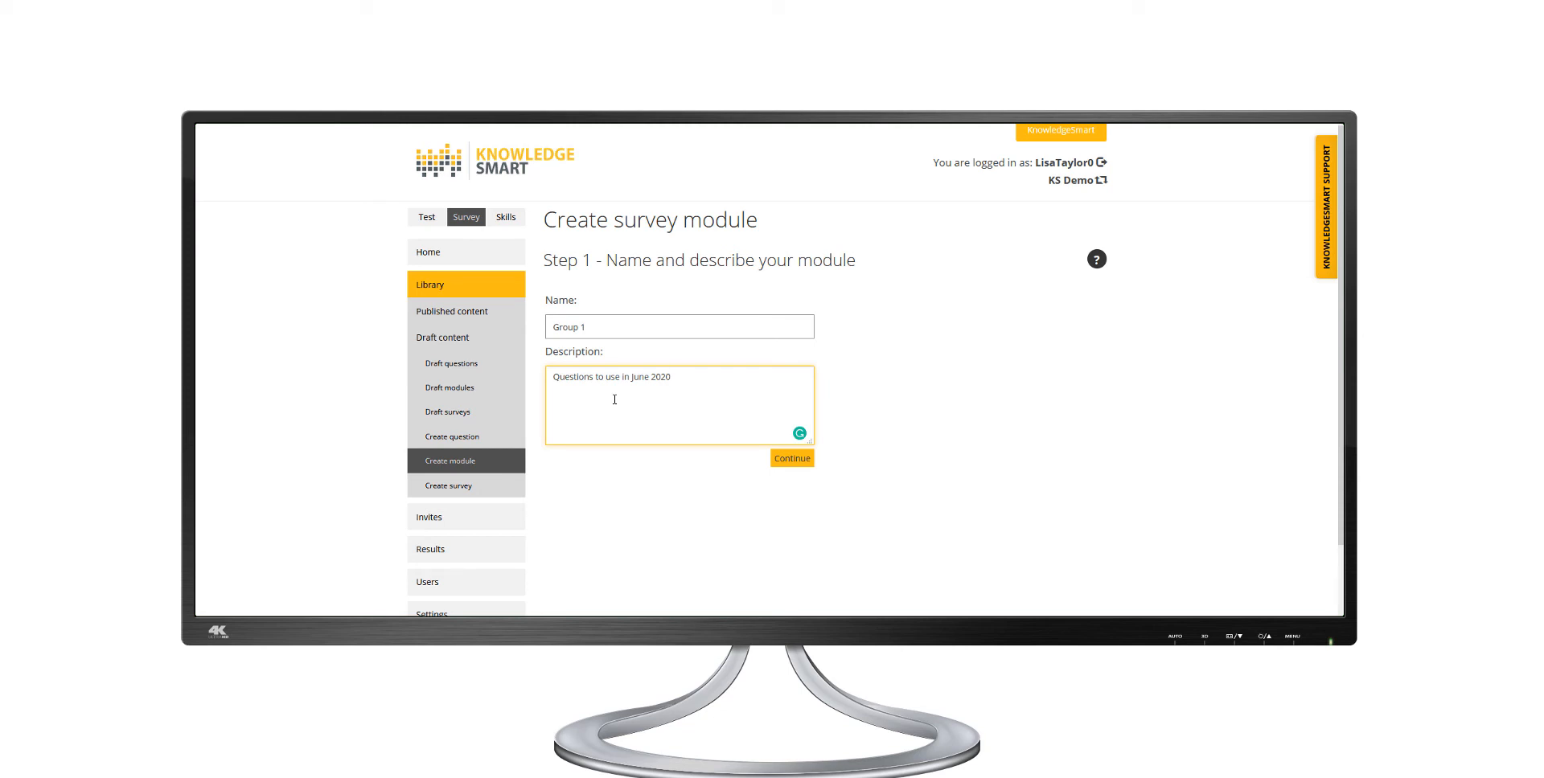
# Create module Group 1, described as "Questions to use in June 2020", and assign Internet Browser, Work Enjoyment, Making Work Easier and Structured Training.
pyautogui.click(796, 463)
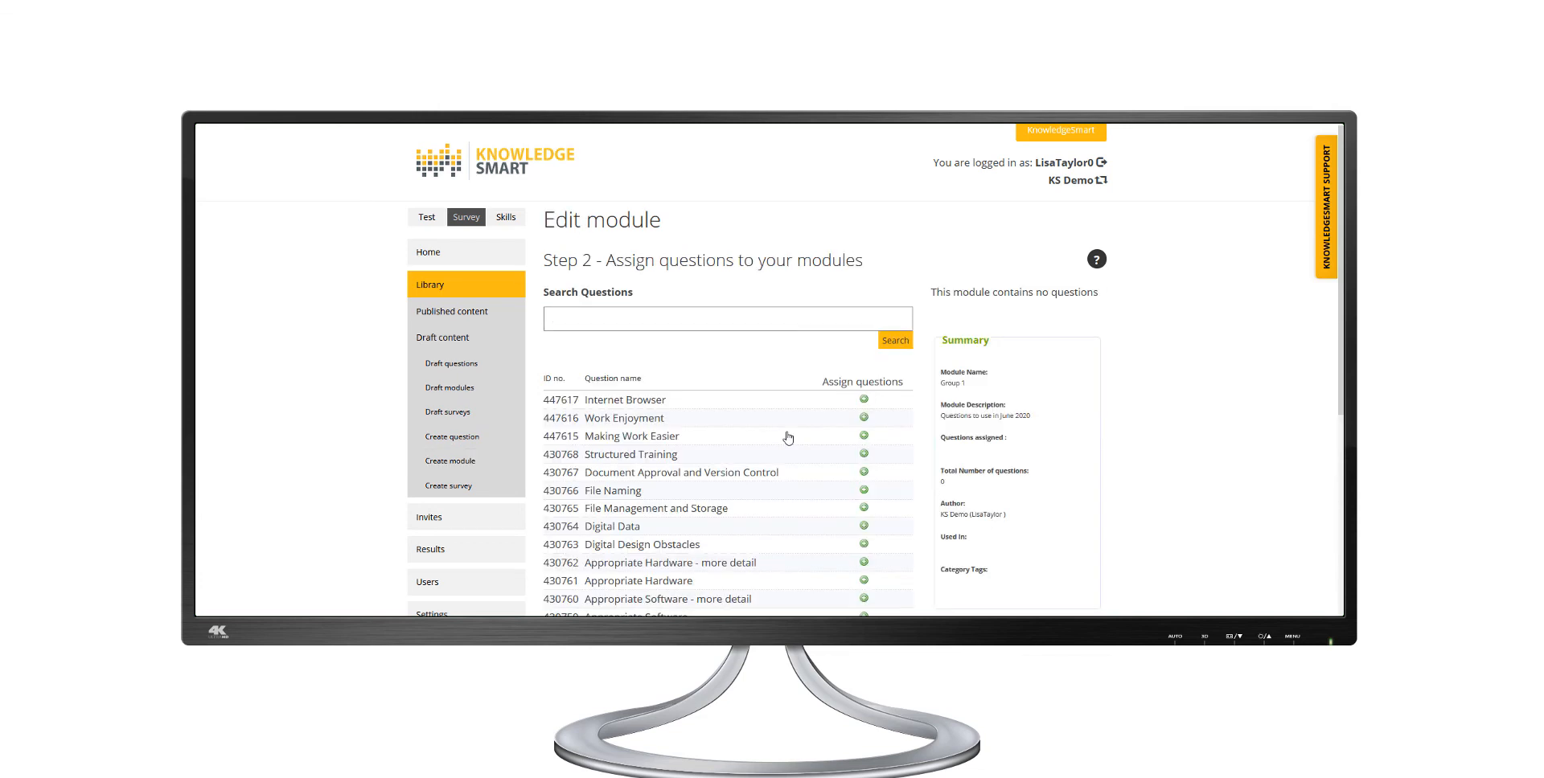
pyautogui.click(864, 400)
pyautogui.click(864, 418)
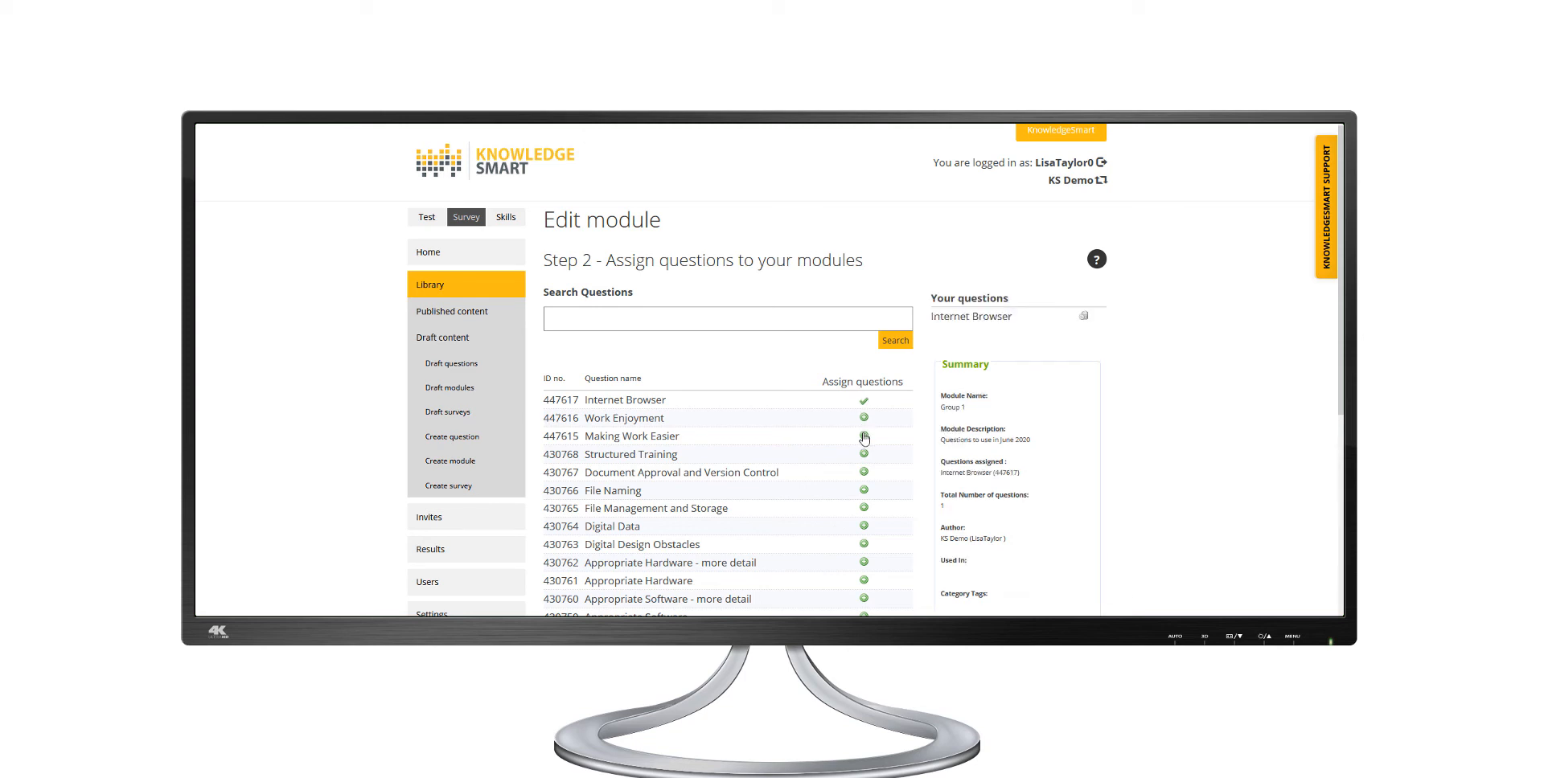
pyautogui.click(863, 436)
pyautogui.click(864, 455)
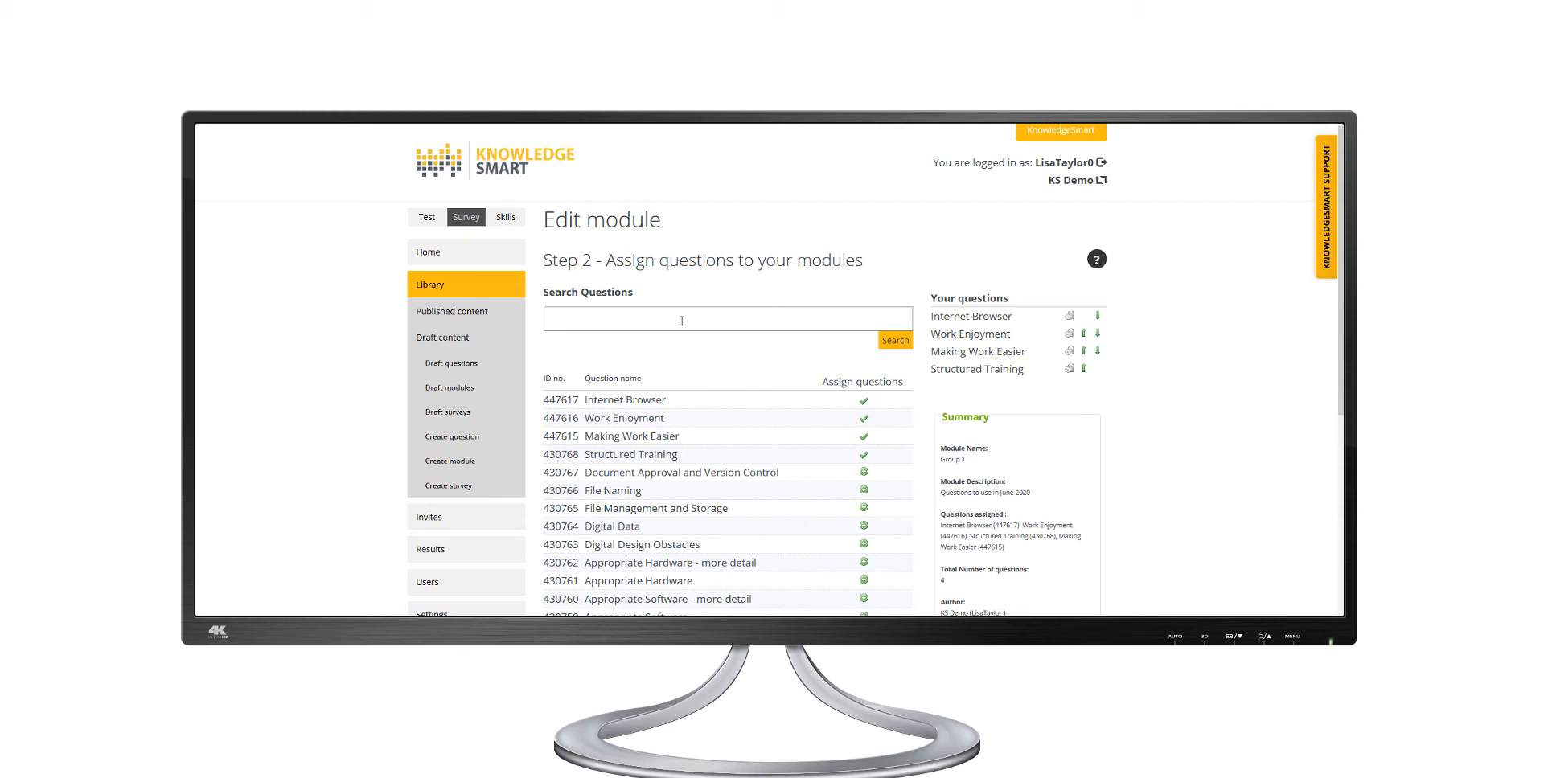
# Search the questions for "software", assign both Appropriate Software questions, SQ_FC_Generic Software and SQ_FC_All Other Software to the module, and continue.
pyautogui.write('software')
pyautogui.click(894, 342)
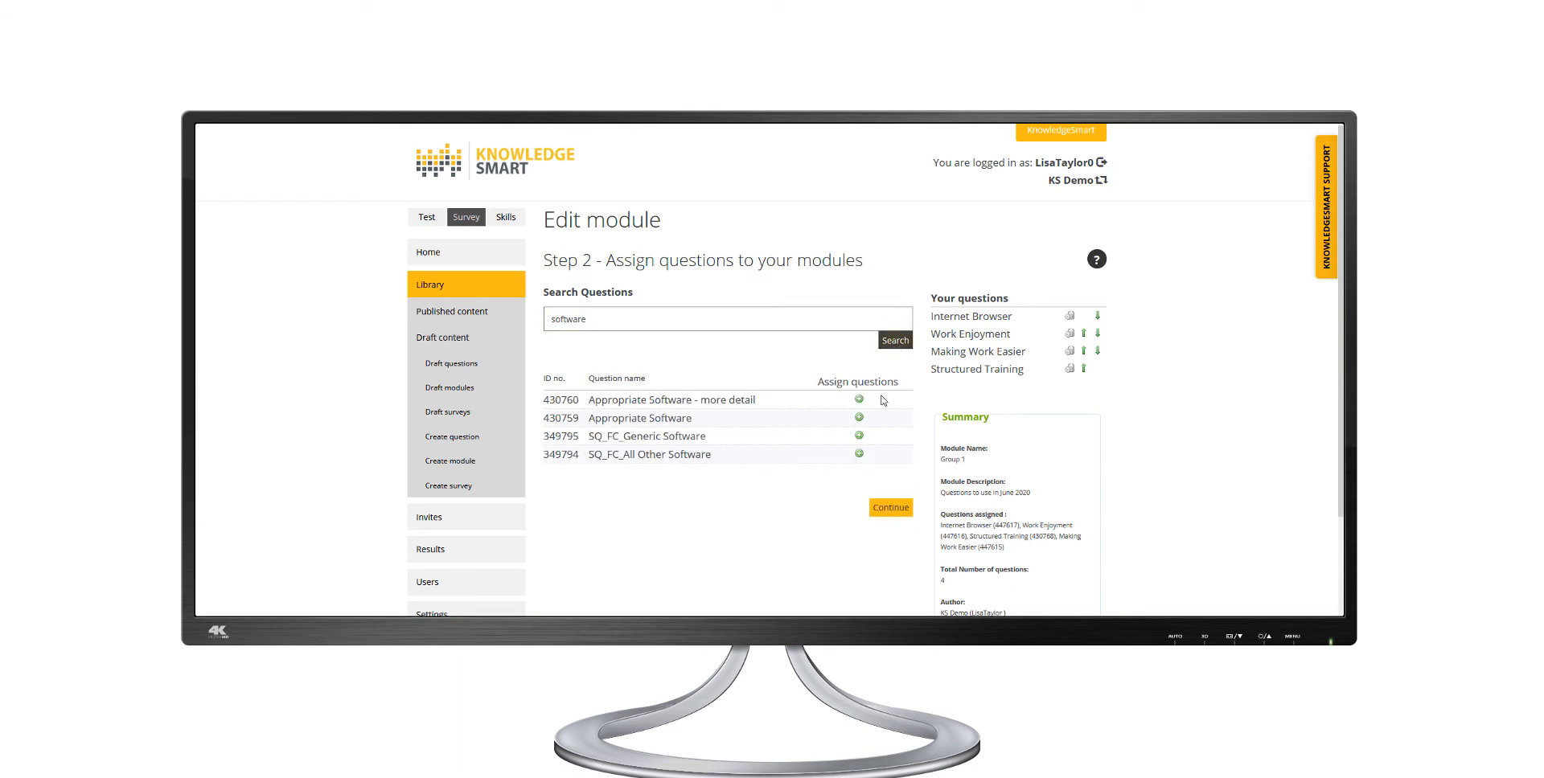
pyautogui.click(859, 418)
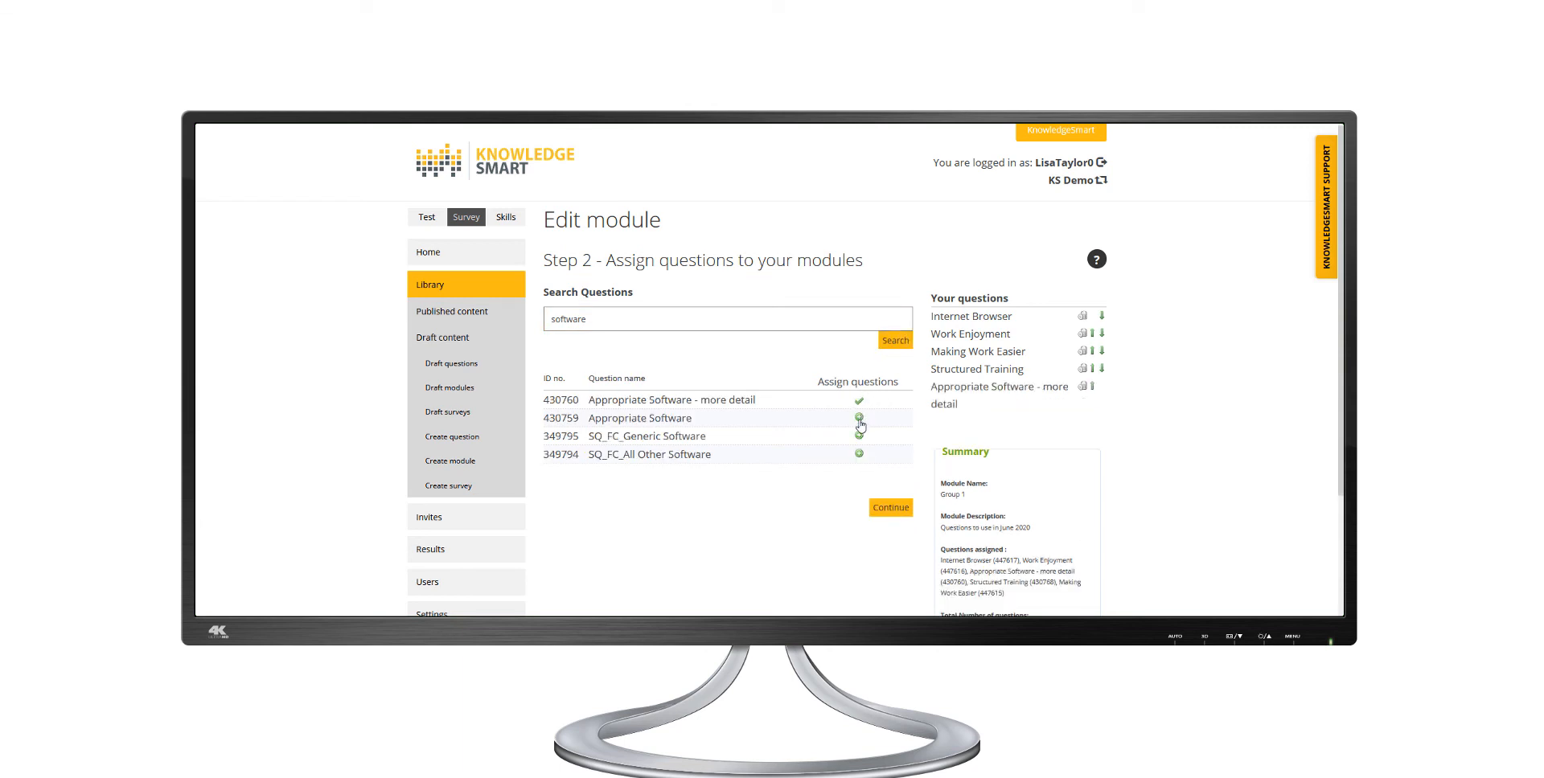
pyautogui.click(858, 436)
pyautogui.click(859, 455)
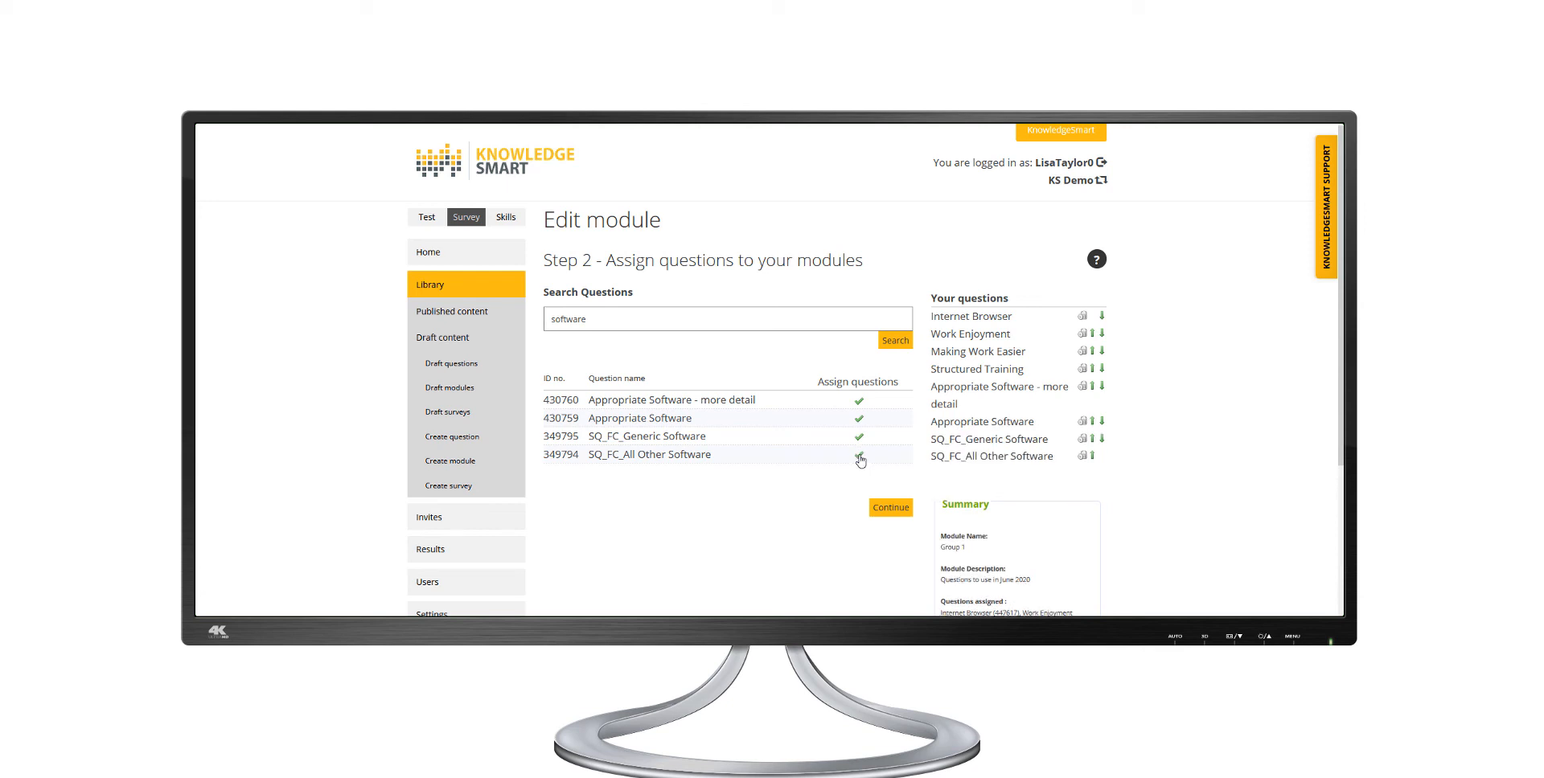
pyautogui.click(890, 507)
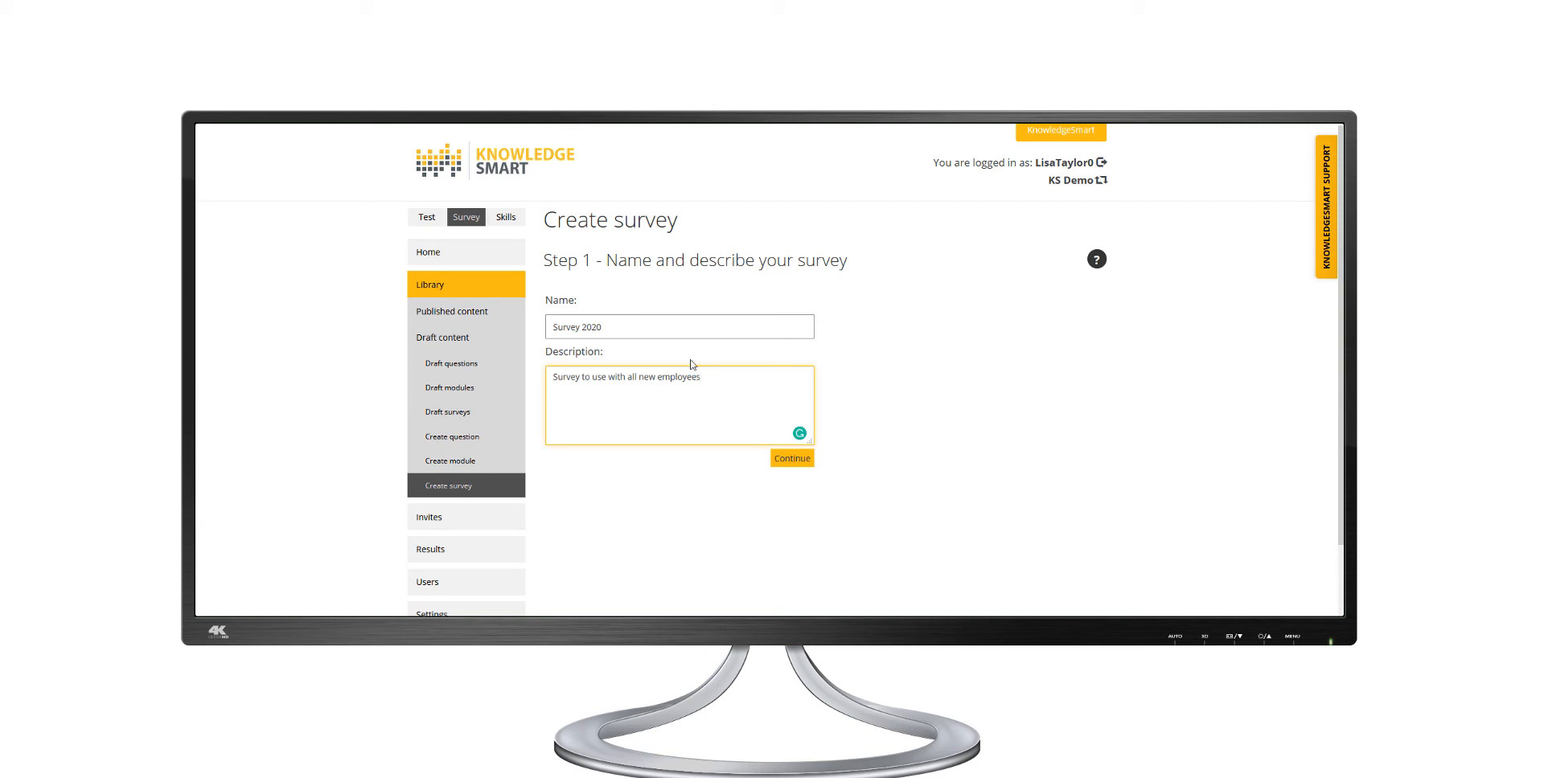
# Create the survey Survey 2020, described as "Survey to use with all new employees", and assign modules found with "bim", including BIM Collaboration-2019.
pyautogui.click(783, 470)
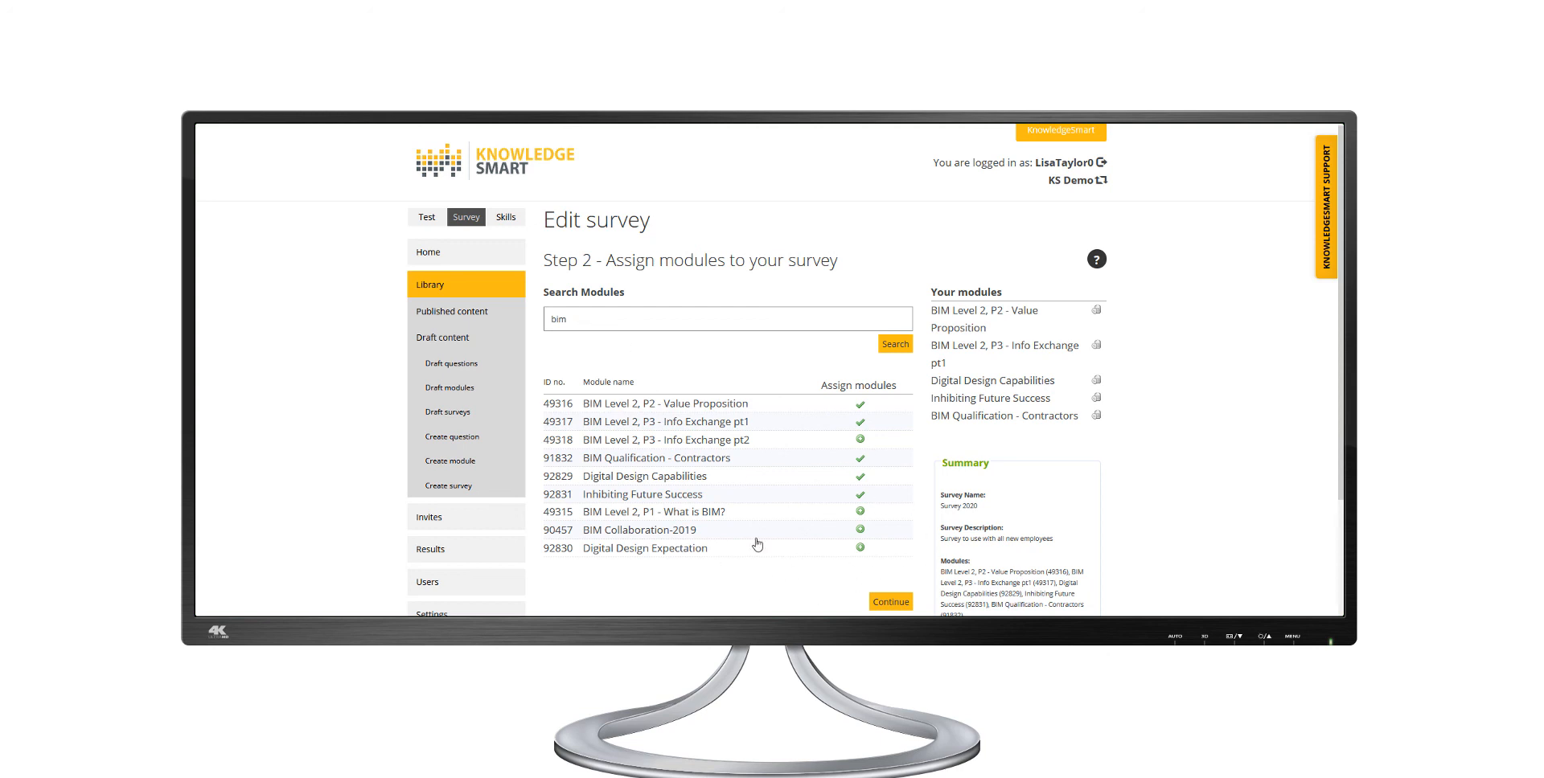
pyautogui.click(861, 536)
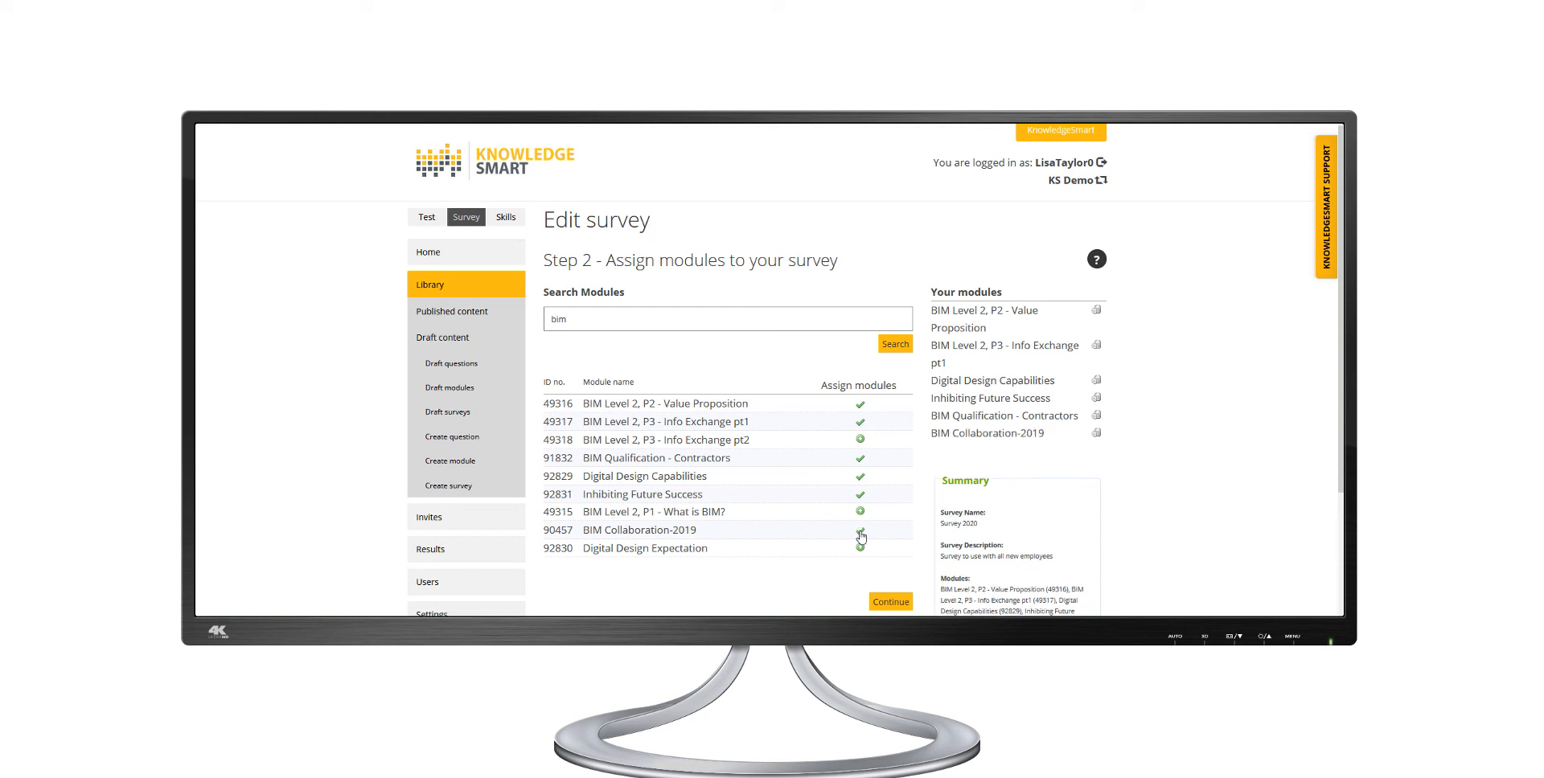
pyautogui.click(891, 604)
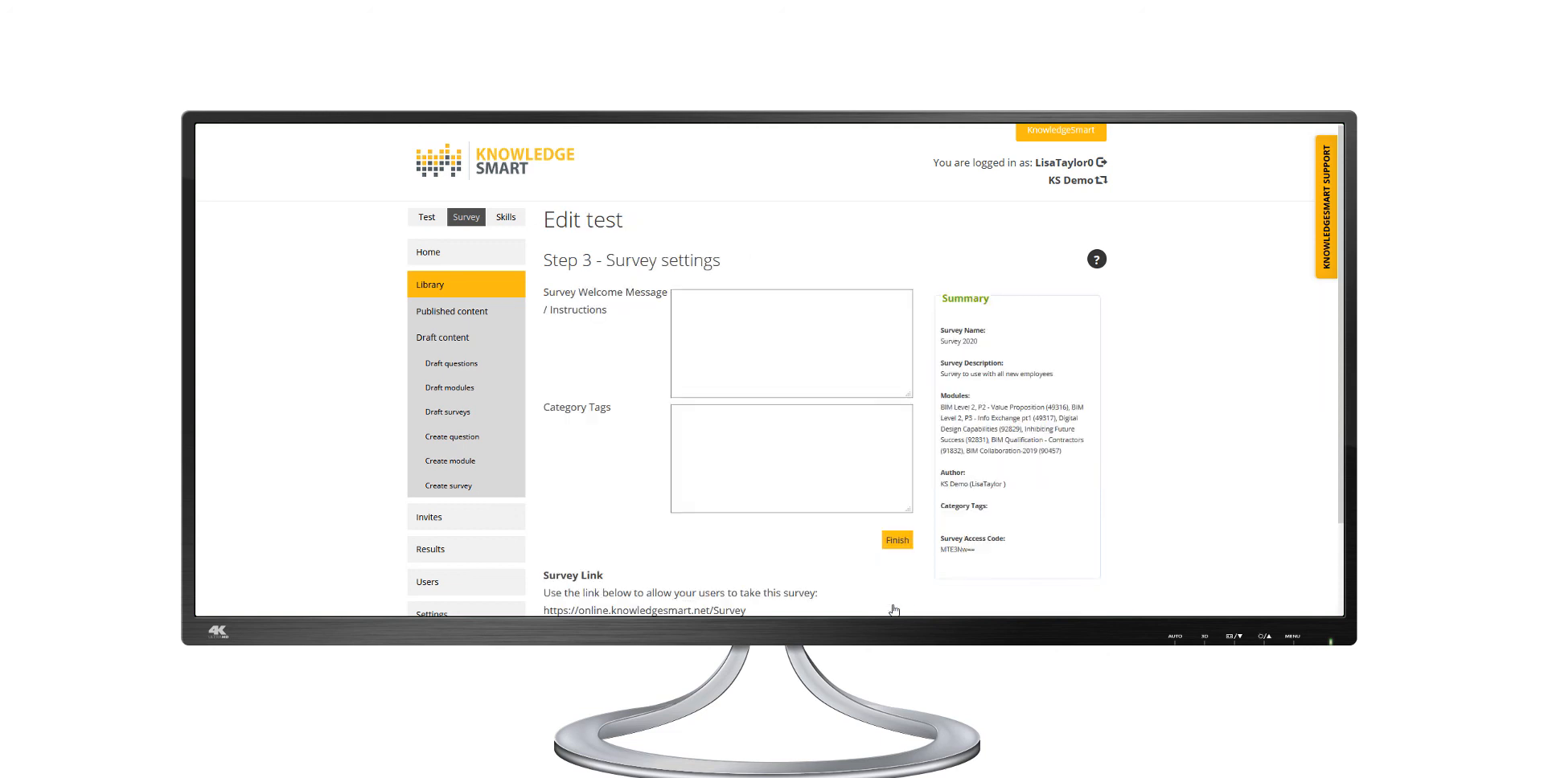
# Enter a survey welcome message asking for considered, honest answers, and set the category tags to 2020, BIM, New Team.
pyautogui.click(771, 335)
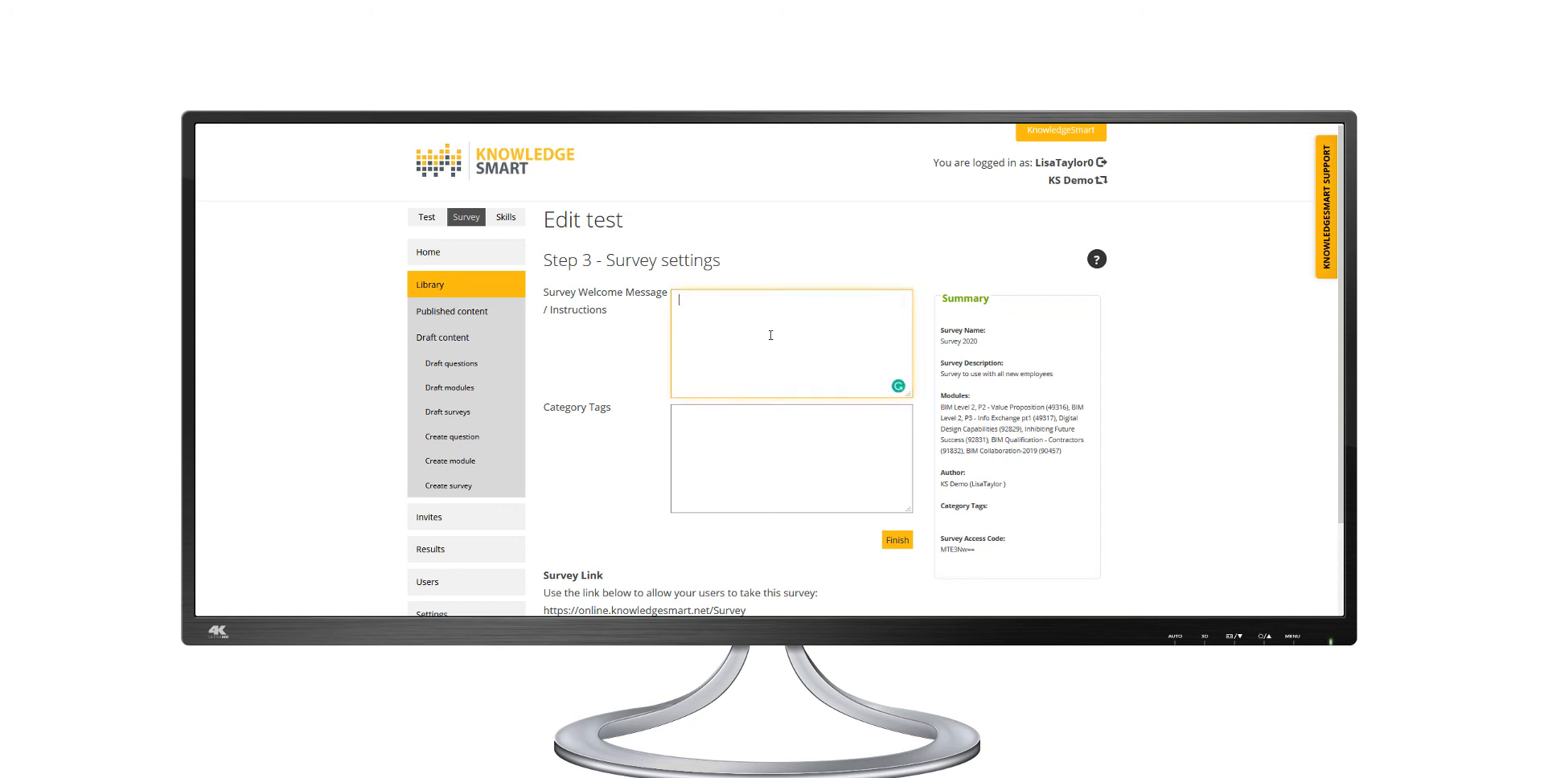
pyautogui.click(732, 457)
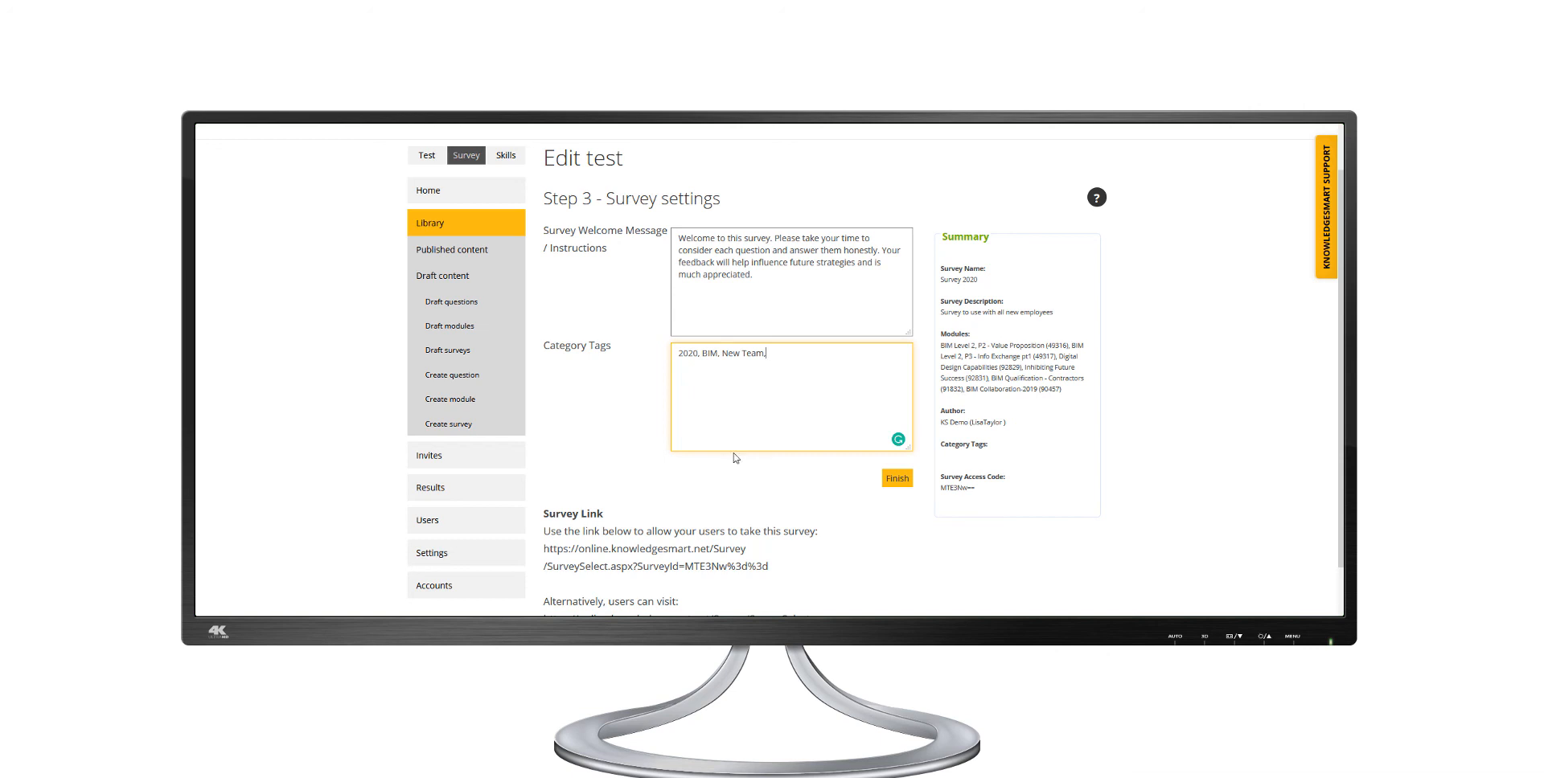
# Examine the survey link, select the survey access code below it, and review the survey summary.
pyautogui.scroll(-1, 733, 457)
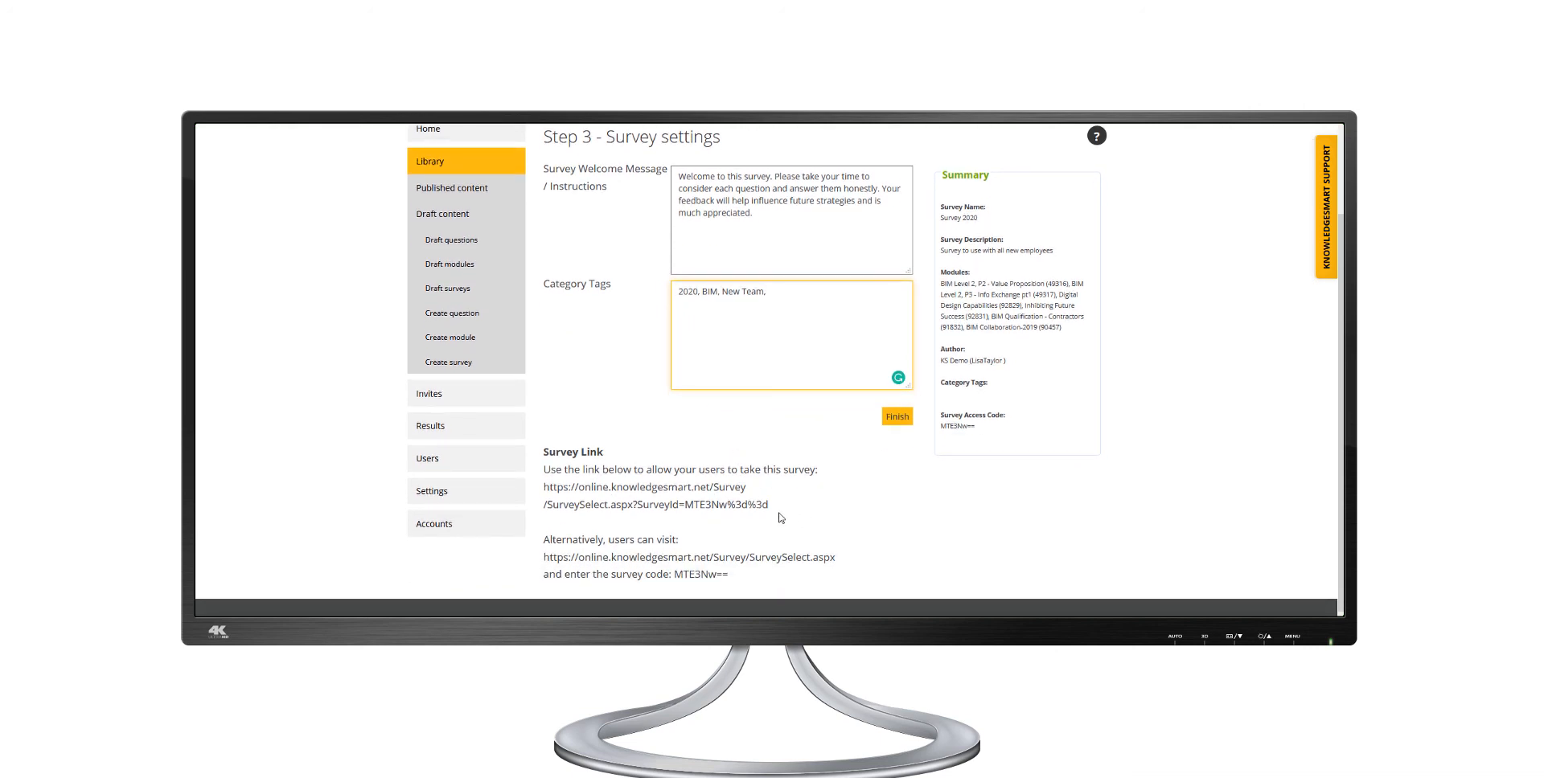
pyautogui.scroll(-1, 707, 549)
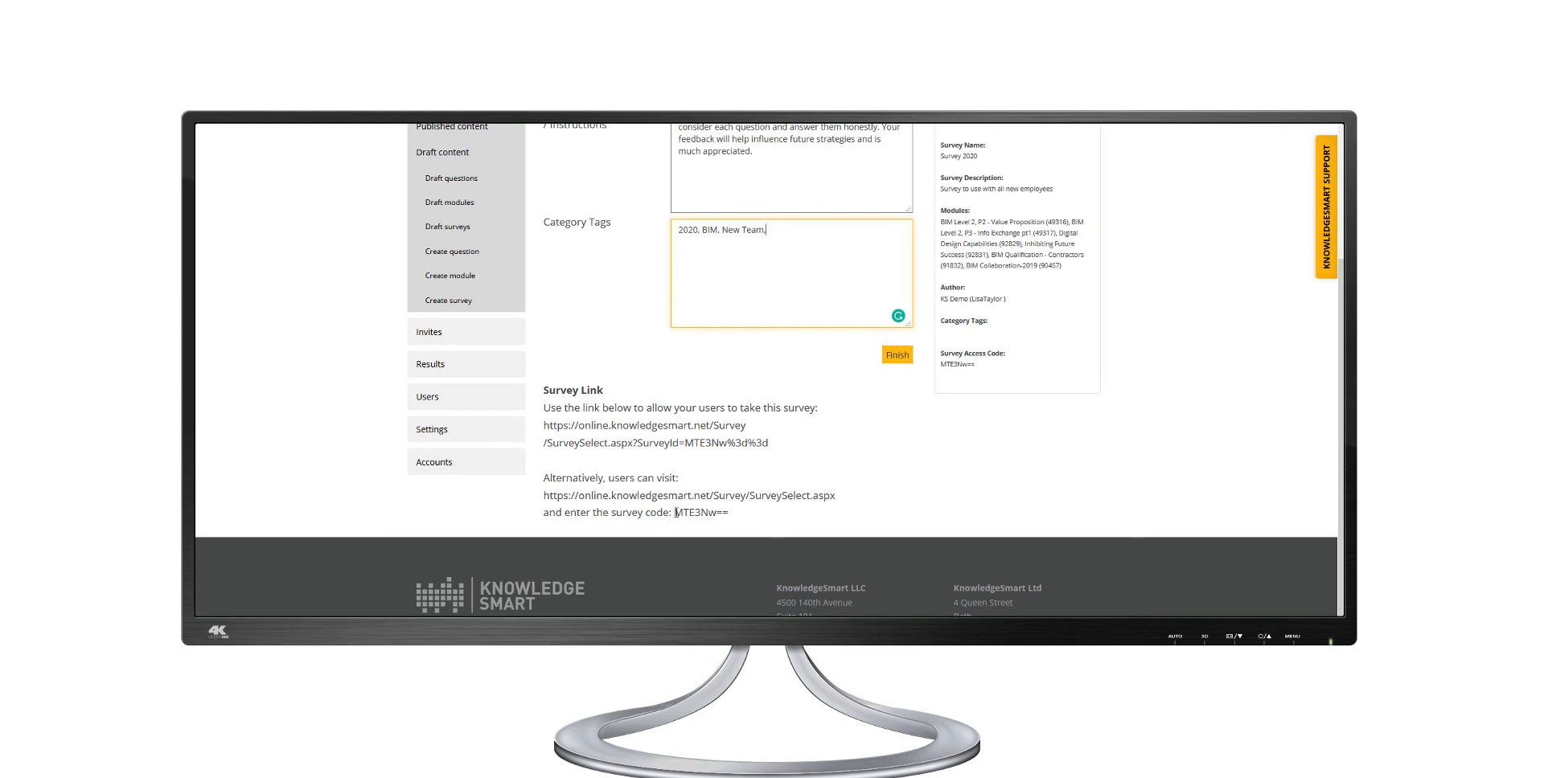
pyautogui.moveTo(674, 512); pyautogui.dragTo(742, 513)
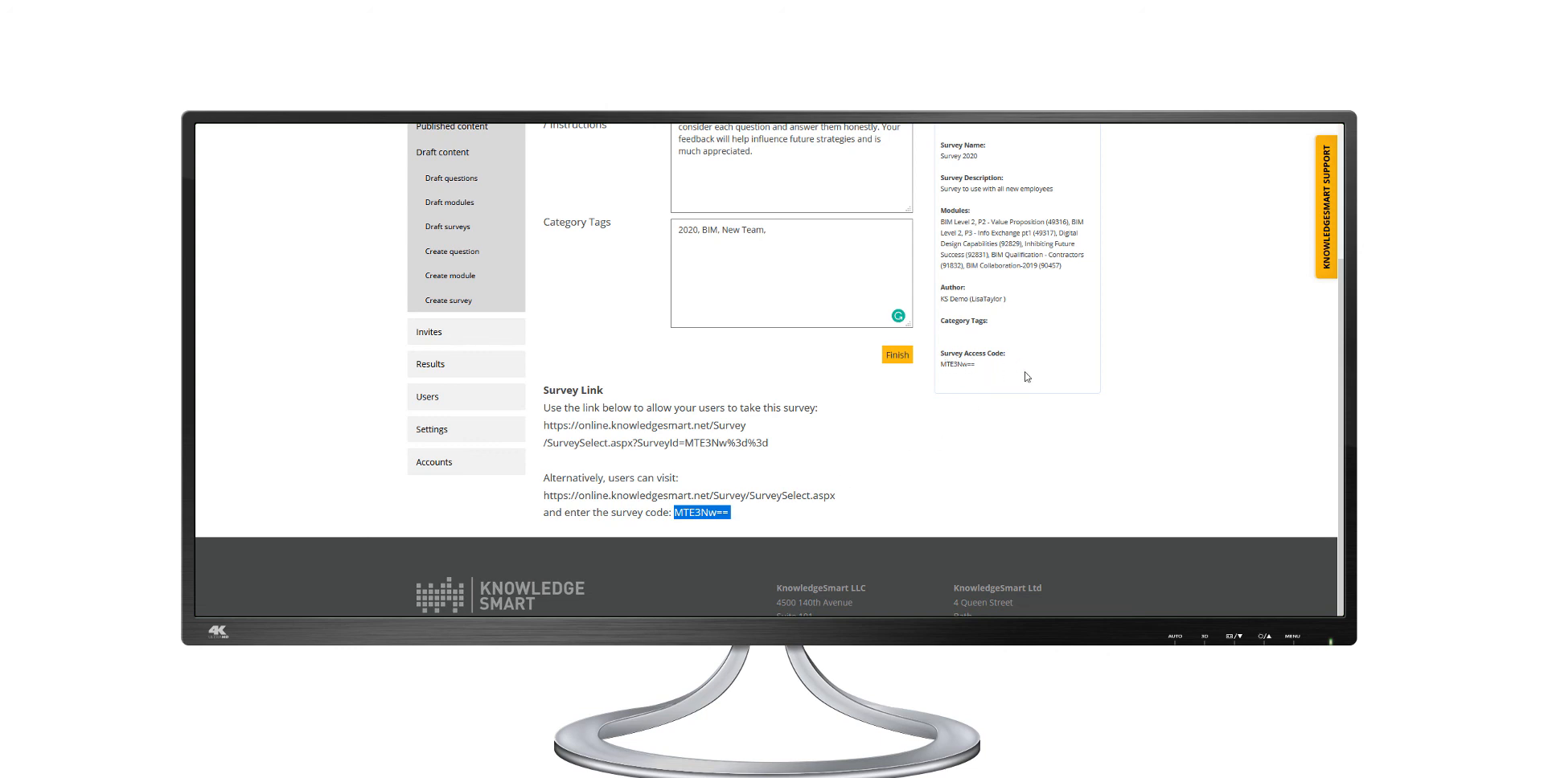
pyautogui.scroll(3, 1025, 376)
pyautogui.scroll(-1, 1024, 409)
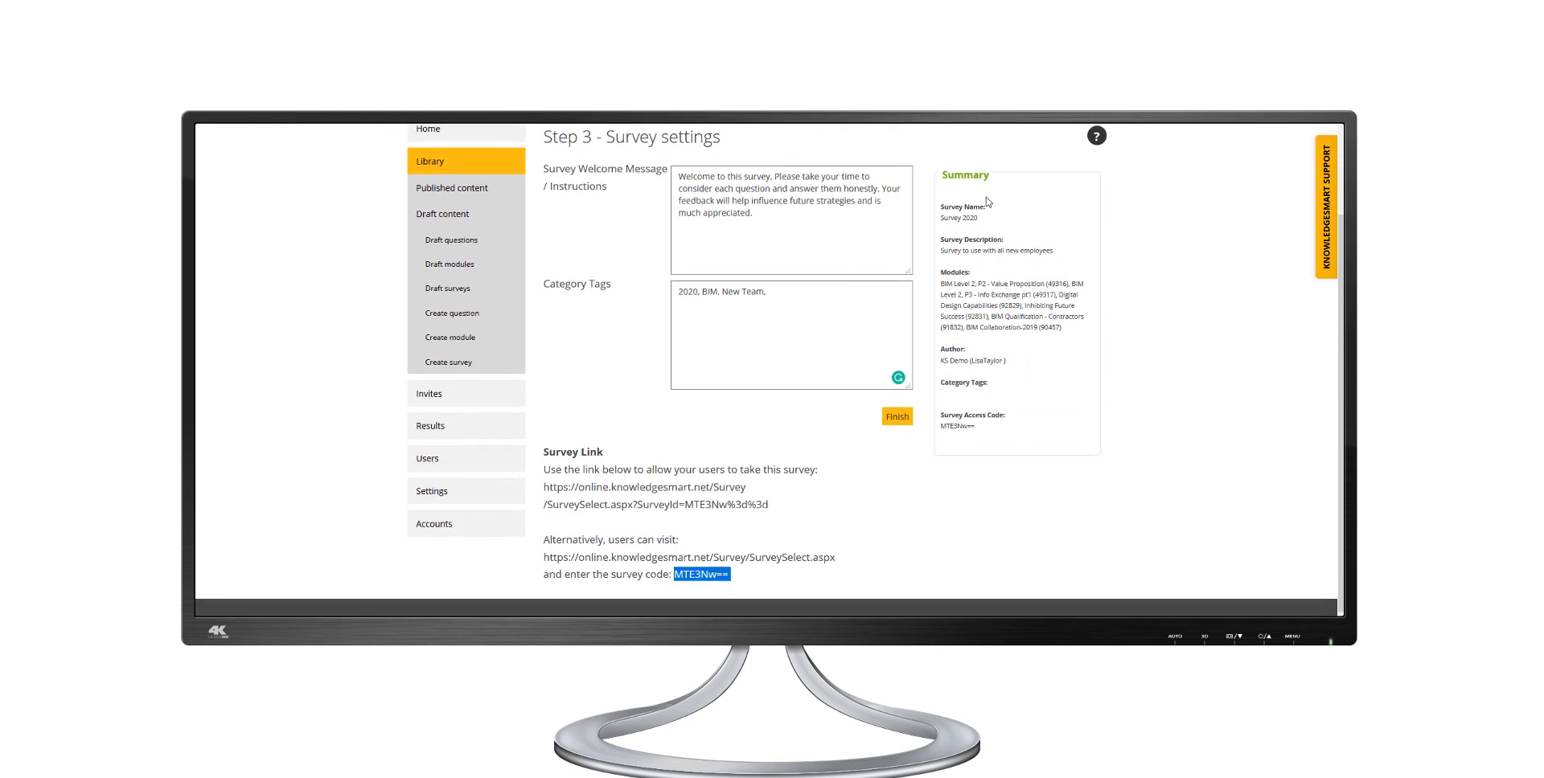